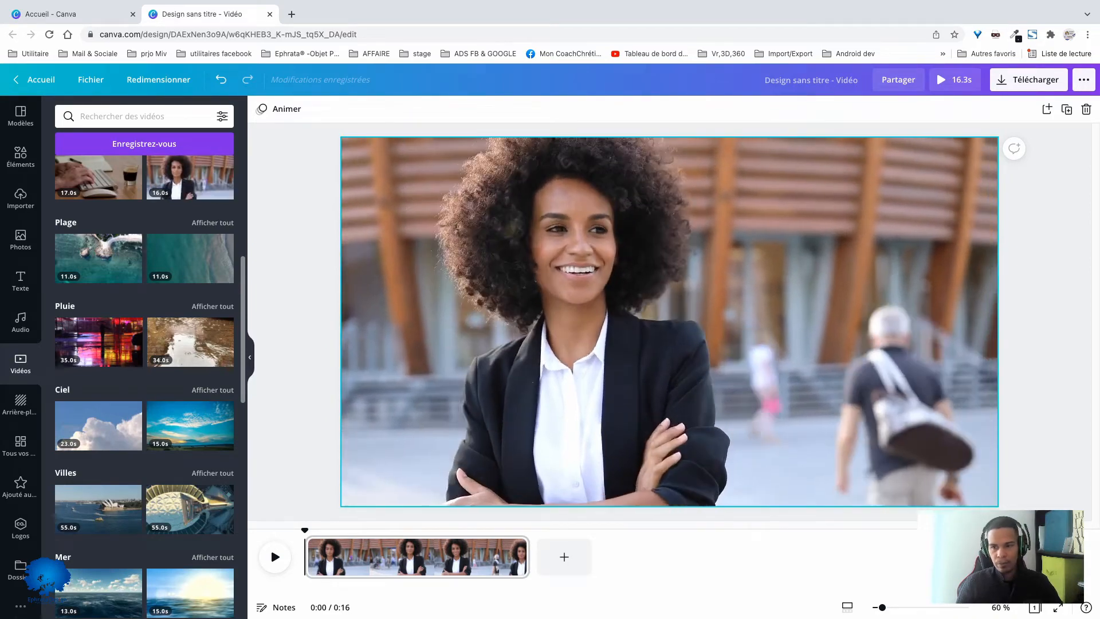
- Check the volume setting and the trimming strip of the woman's video clip
{"action": "left_click", "coordinate": [688, 286]}
{"action": "left_click", "coordinate": [1019, 109]}
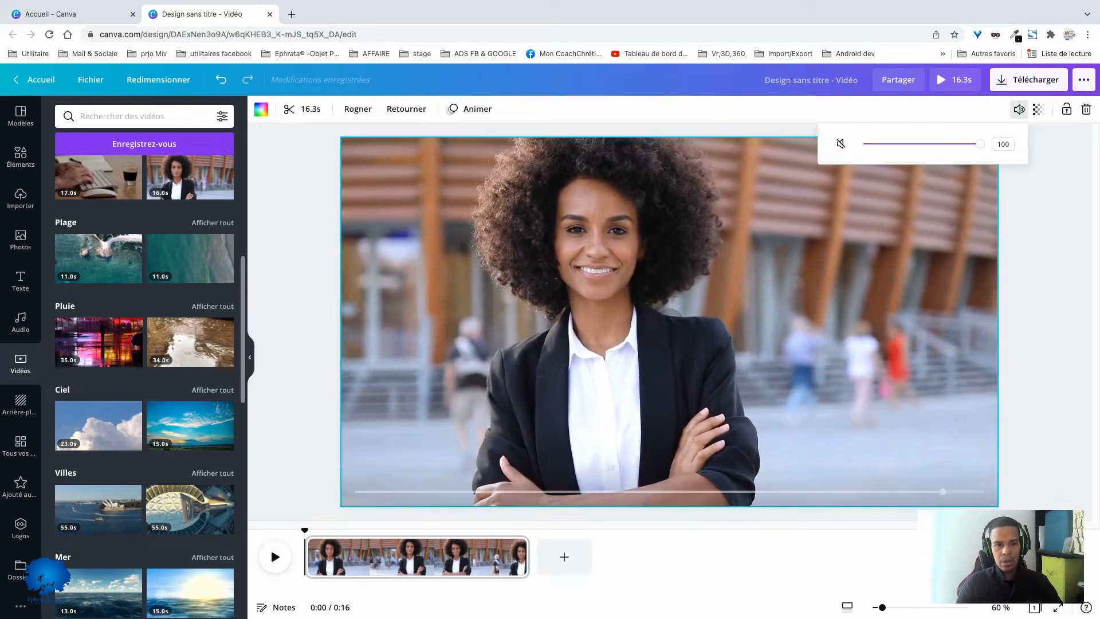
{"action": "left_click", "coordinate": [302, 108]}
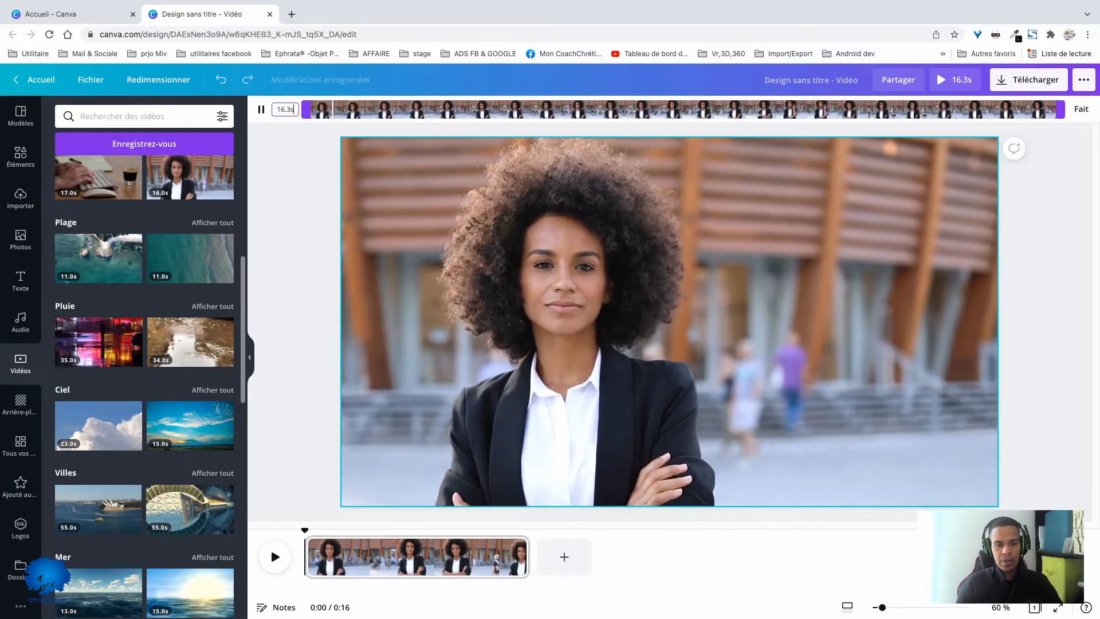
{"action": "mouse_move", "coordinate": [306, 108]}
{"action": "left_mouse_down"}
{"action": "mouse_move", "coordinate": [548, 108]}
{"action": "mouse_move", "coordinate": [305, 108]}
{"action": "left_mouse_up"}
{"action": "left_click", "coordinate": [297, 183]}
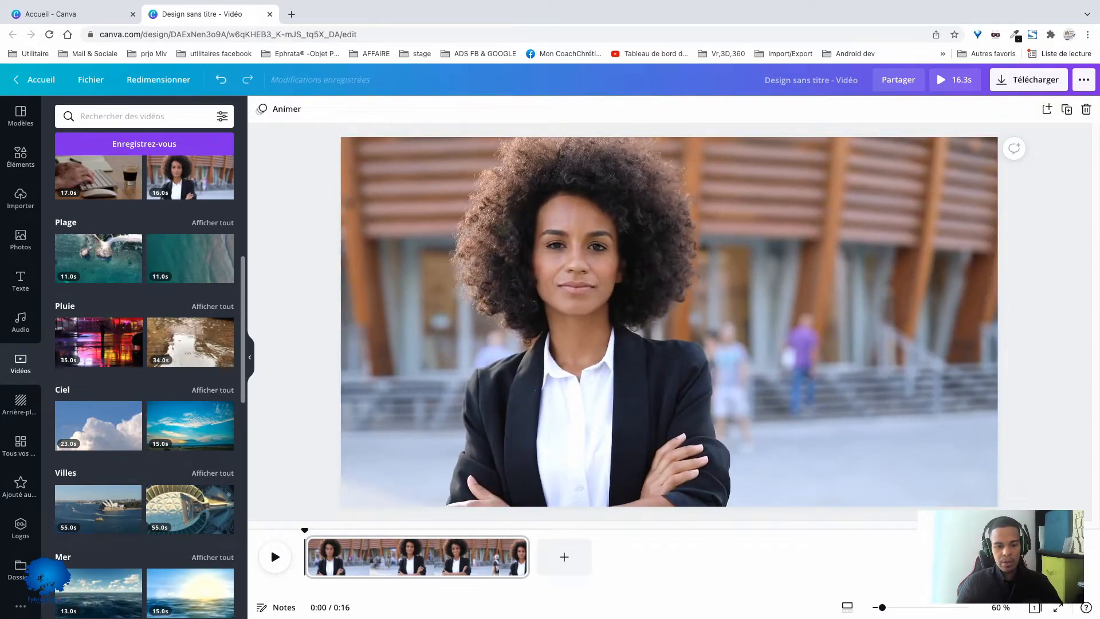
- Split the video clip at about 0:08 and trim the two parts so the whole video lasts 11.9 seconds
{"action": "left_click", "coordinate": [396, 558]}
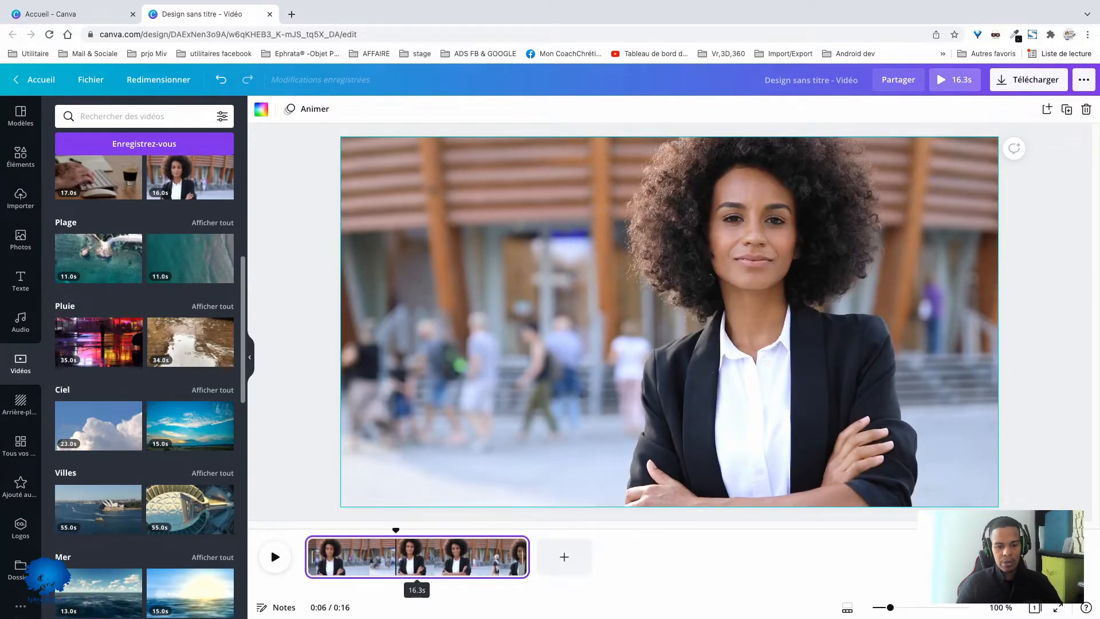
{"action": "mouse_move", "coordinate": [310, 557]}
{"action": "left_mouse_down"}
{"action": "mouse_move", "coordinate": [374, 556]}
{"action": "mouse_move", "coordinate": [310, 557]}
{"action": "left_mouse_up"}
{"action": "mouse_move", "coordinate": [526, 557]}
{"action": "left_mouse_down"}
{"action": "mouse_move", "coordinate": [491, 556]}
{"action": "mouse_move", "coordinate": [530, 556]}
{"action": "left_mouse_up"}
{"action": "left_click", "coordinate": [423, 551]}
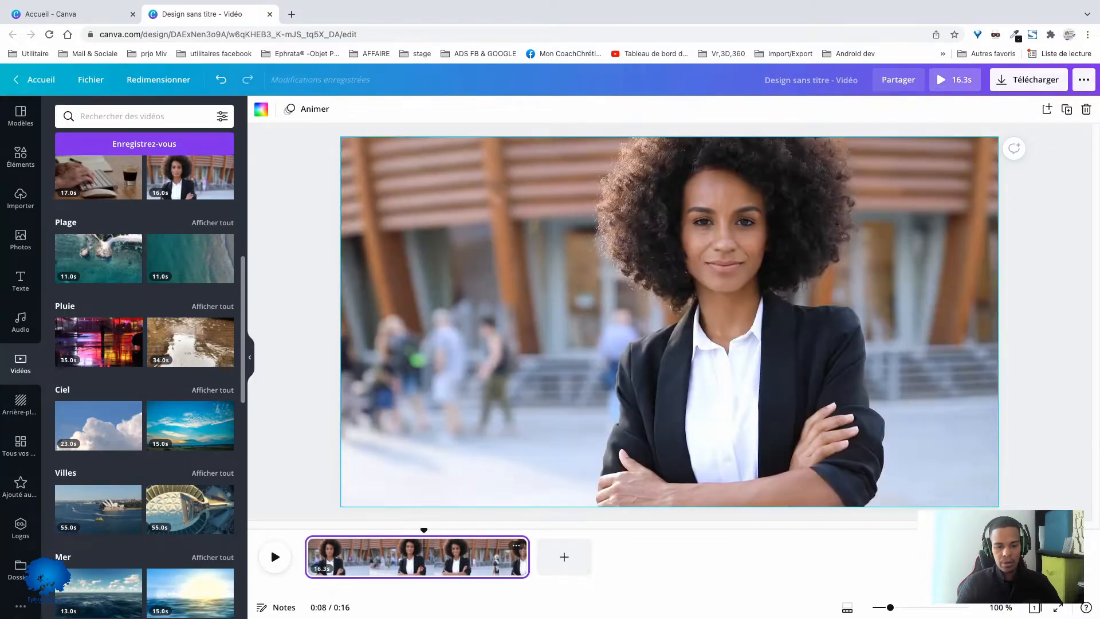
{"action": "right_click", "coordinate": [424, 550]}
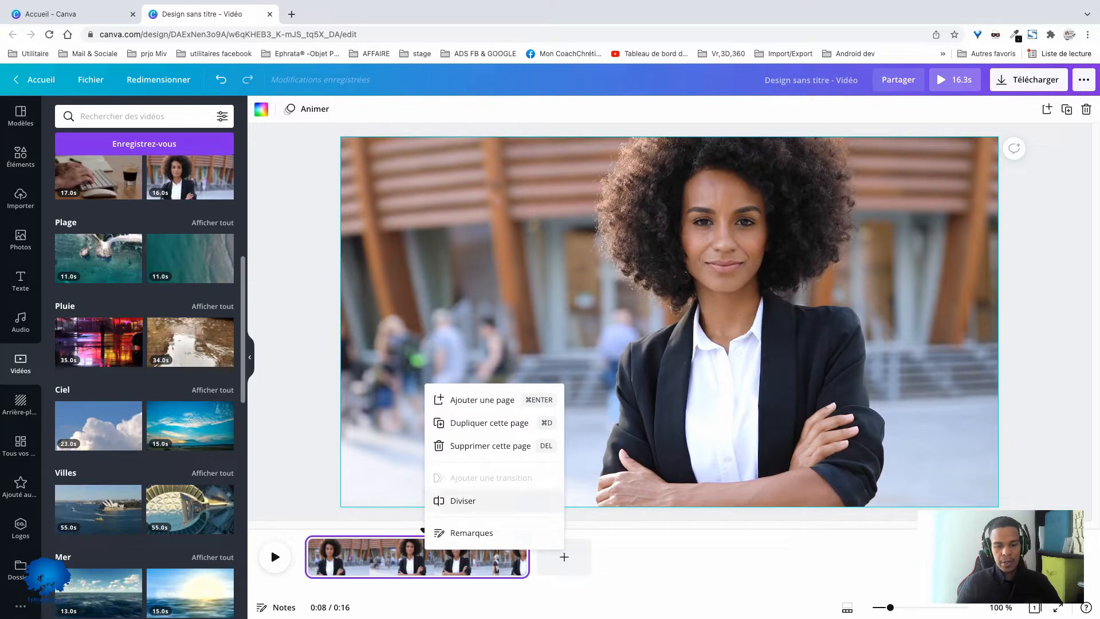
{"action": "left_click", "coordinate": [463, 501]}
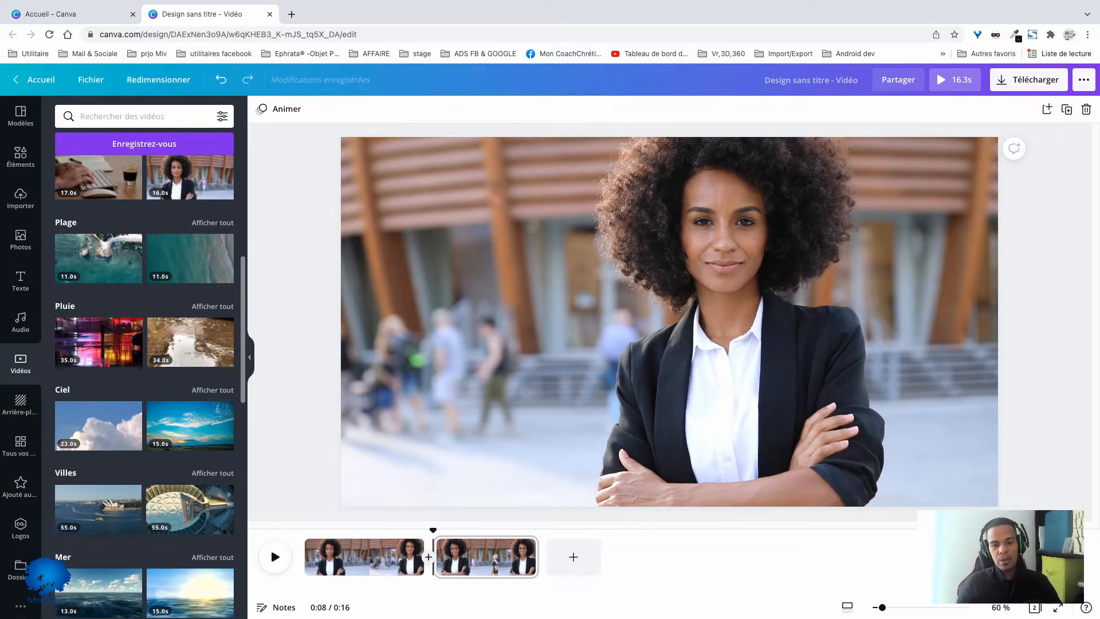
{"action": "mouse_move", "coordinate": [420, 556]}
{"action": "left_mouse_down"}
{"action": "mouse_move", "coordinate": [380, 557]}
{"action": "mouse_move", "coordinate": [418, 557]}
{"action": "left_mouse_up"}
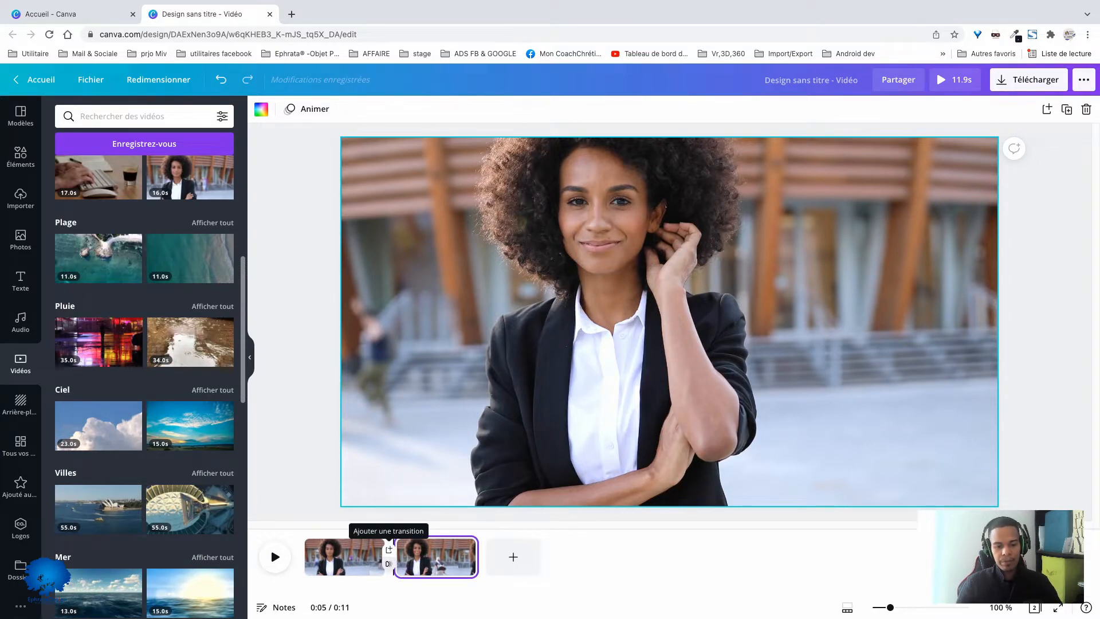
- Try a Glisser transition of 1.8 seconds between the two clips, testing the angles and choosing upward
{"action": "left_click", "coordinate": [389, 550]}
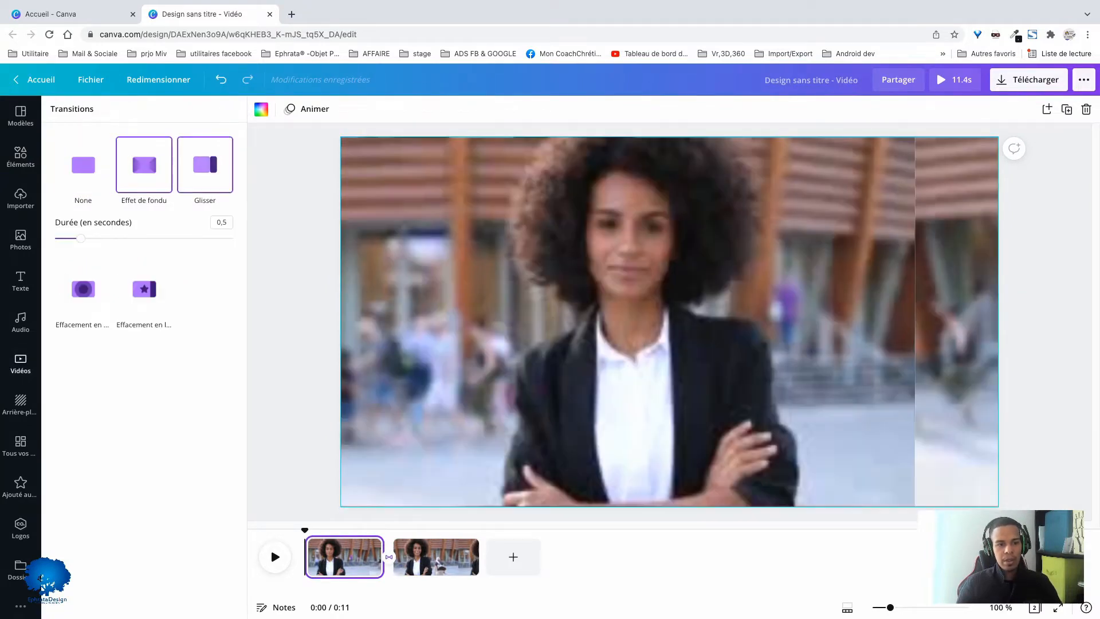
{"action": "left_click", "coordinate": [205, 165]}
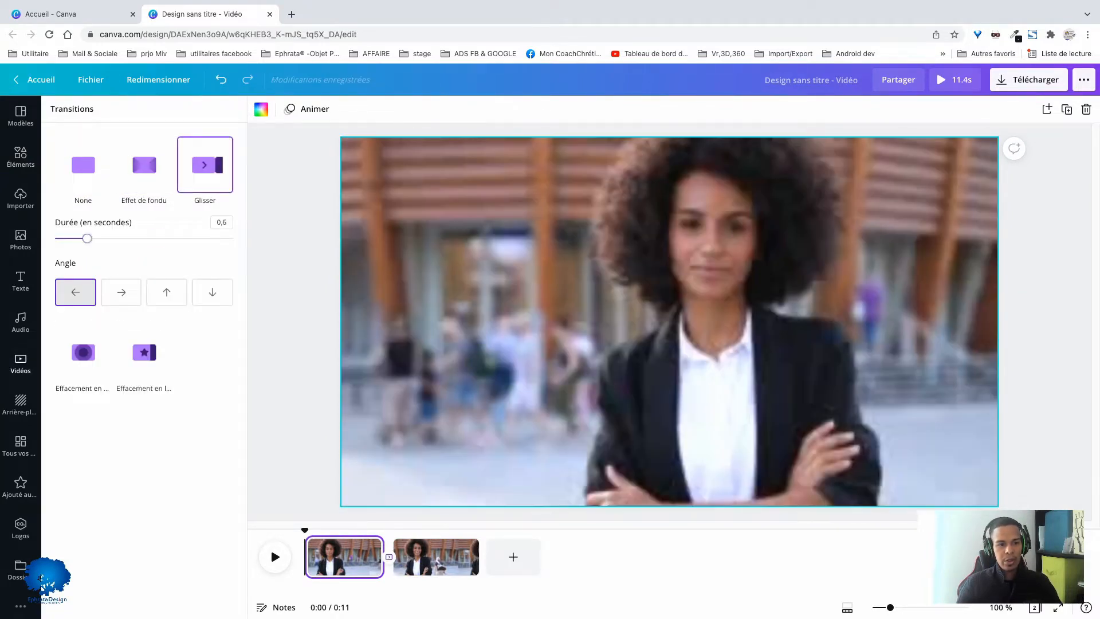
{"action": "left_click_drag", "start_coordinate": [202, 238], "coordinate": [163, 238]}
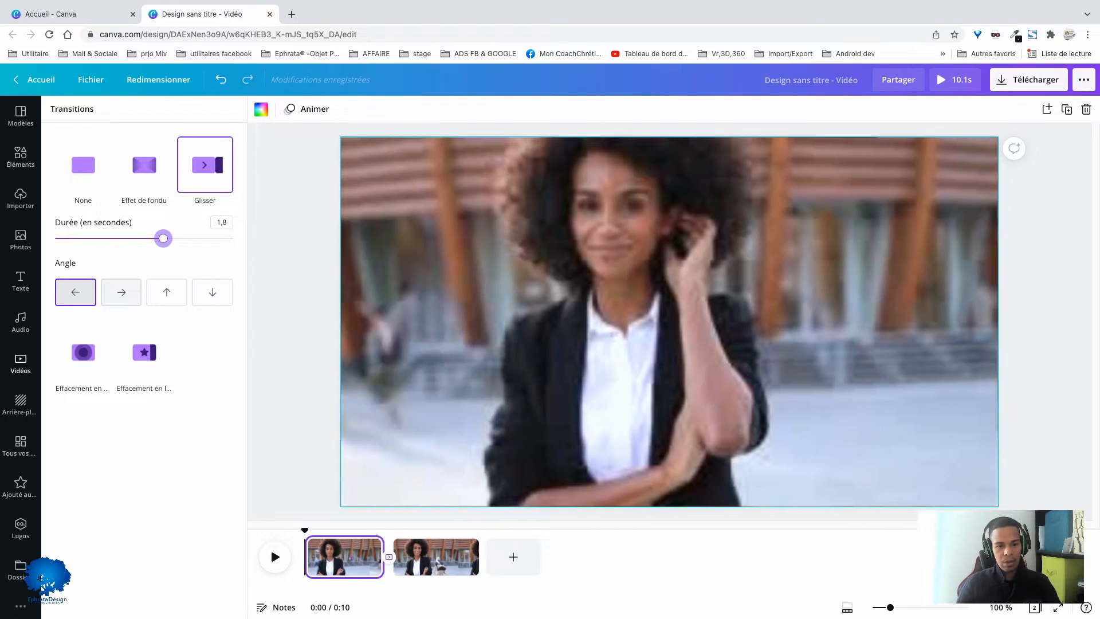
{"action": "left_click", "coordinate": [121, 292]}
{"action": "left_click", "coordinate": [167, 292]}
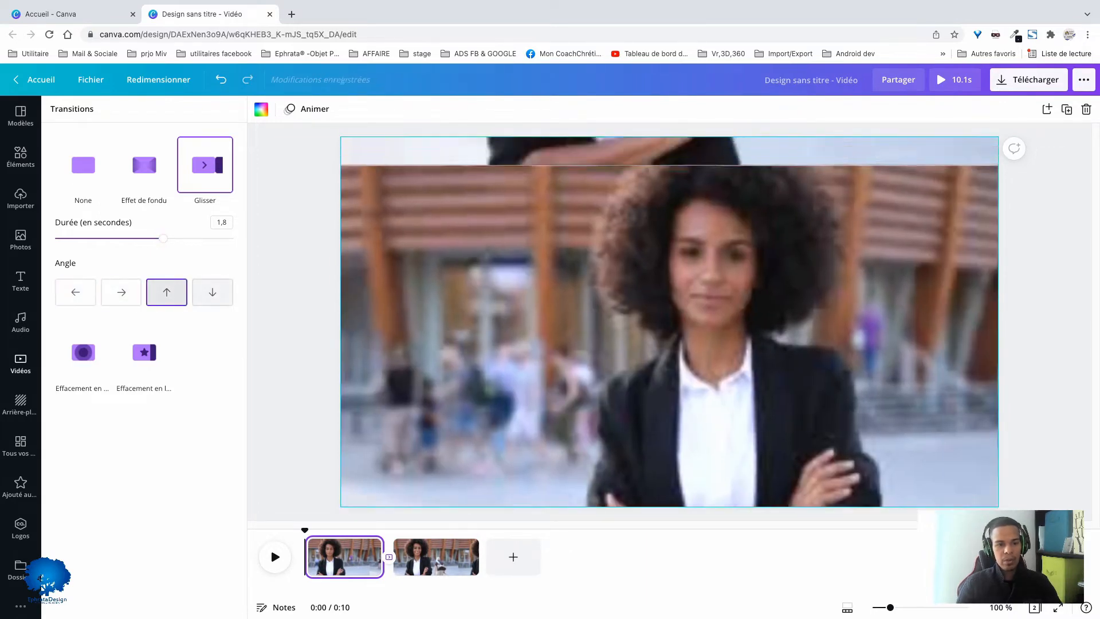
{"action": "left_click", "coordinate": [213, 291]}
{"action": "left_click", "coordinate": [166, 293]}
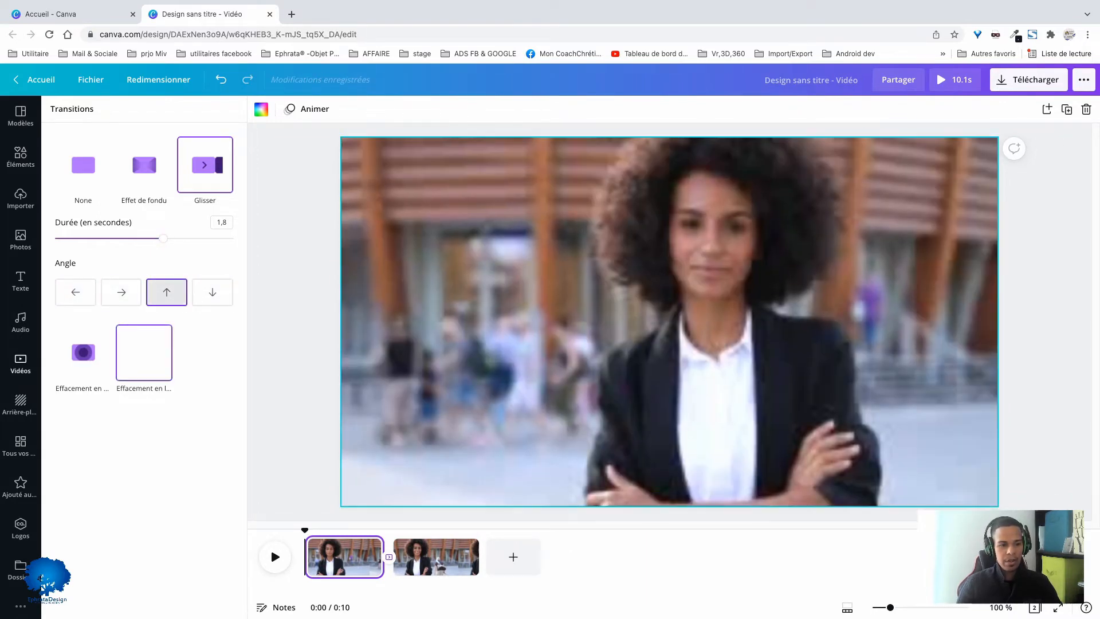
- Try a 2-second circle wipe and a leftward line wipe as the transition between the two clips
{"action": "left_click", "coordinate": [83, 351]}
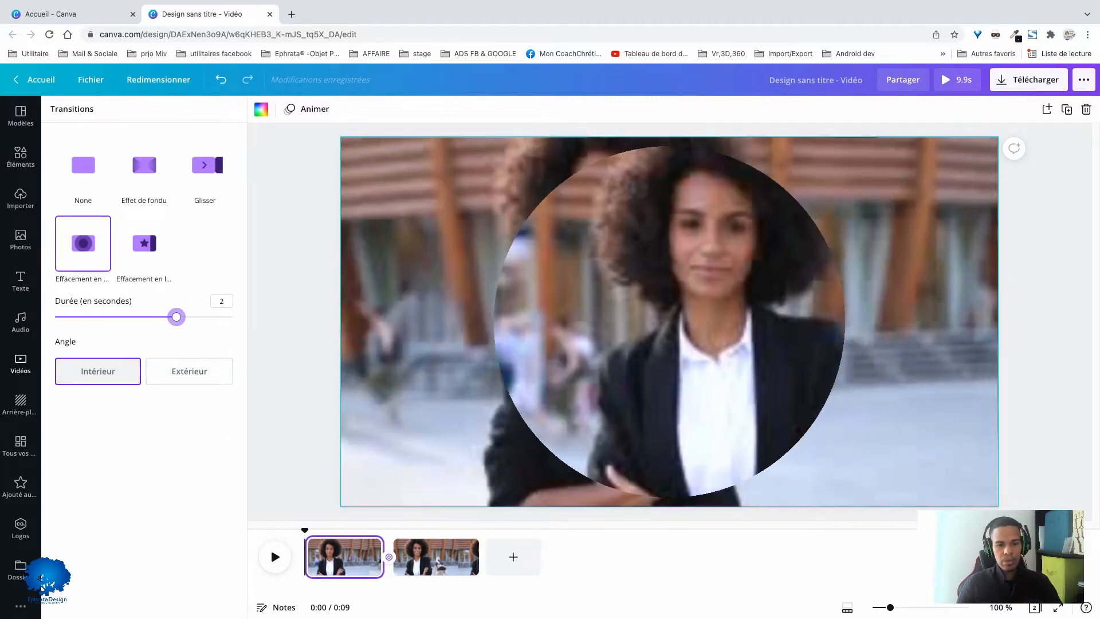
{"action": "left_click", "coordinate": [142, 221]}
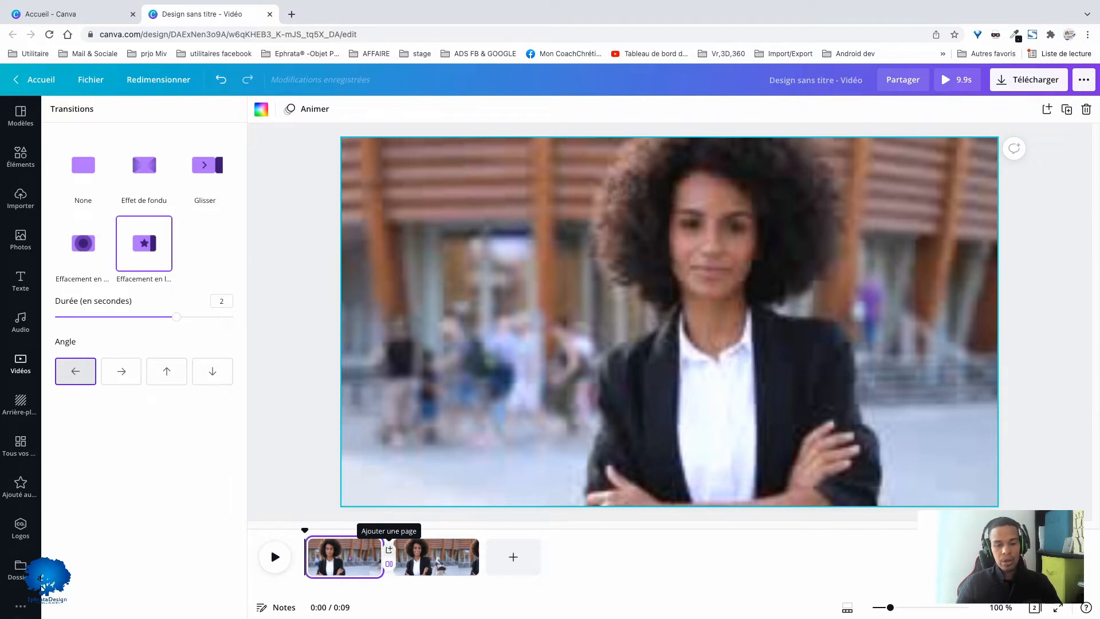
- Insert a blank page between the two clips
{"action": "left_click", "coordinate": [389, 549]}
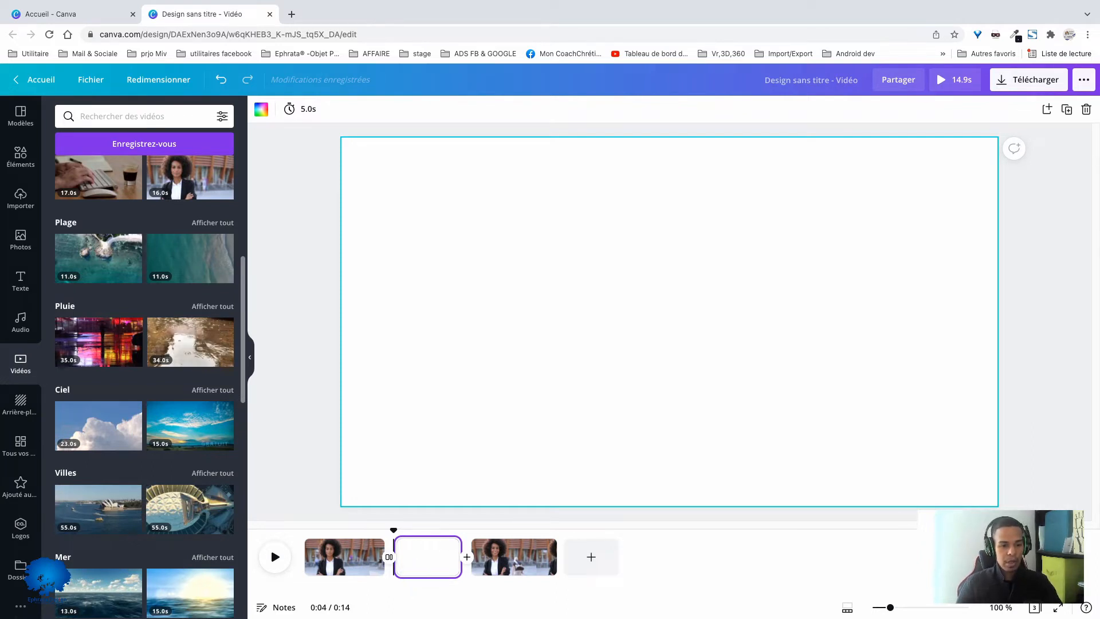
{"action": "left_click_drag", "start_coordinate": [190, 425], "coordinate": [355, 415]}
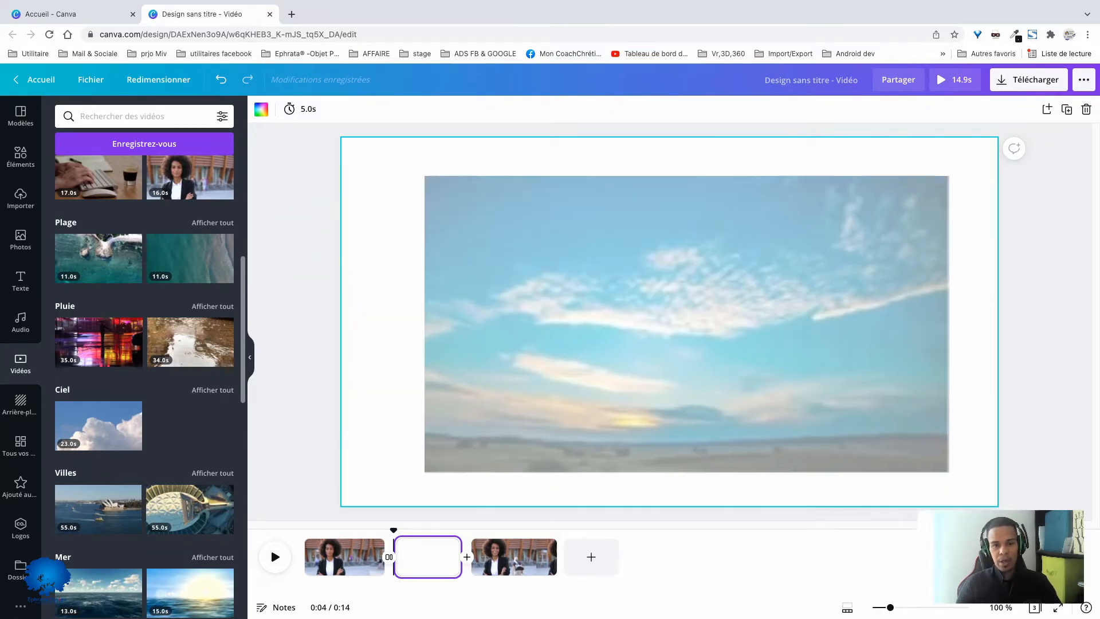
{"action": "left_click_drag", "start_coordinate": [671, 319], "coordinate": [670, 320]}
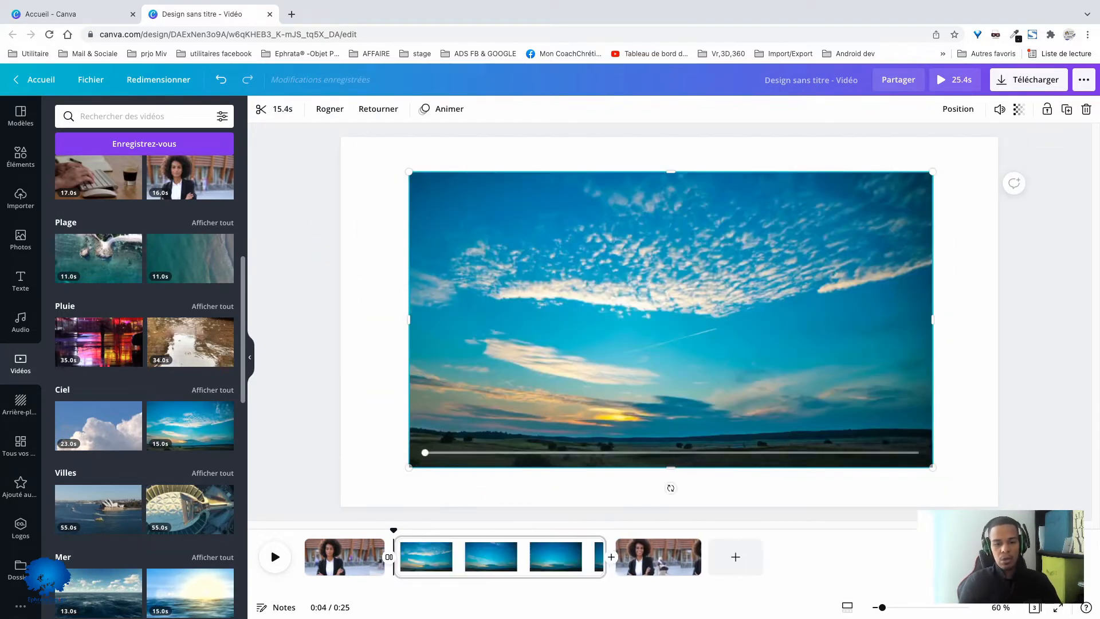
{"action": "key", "text": "Delete"}
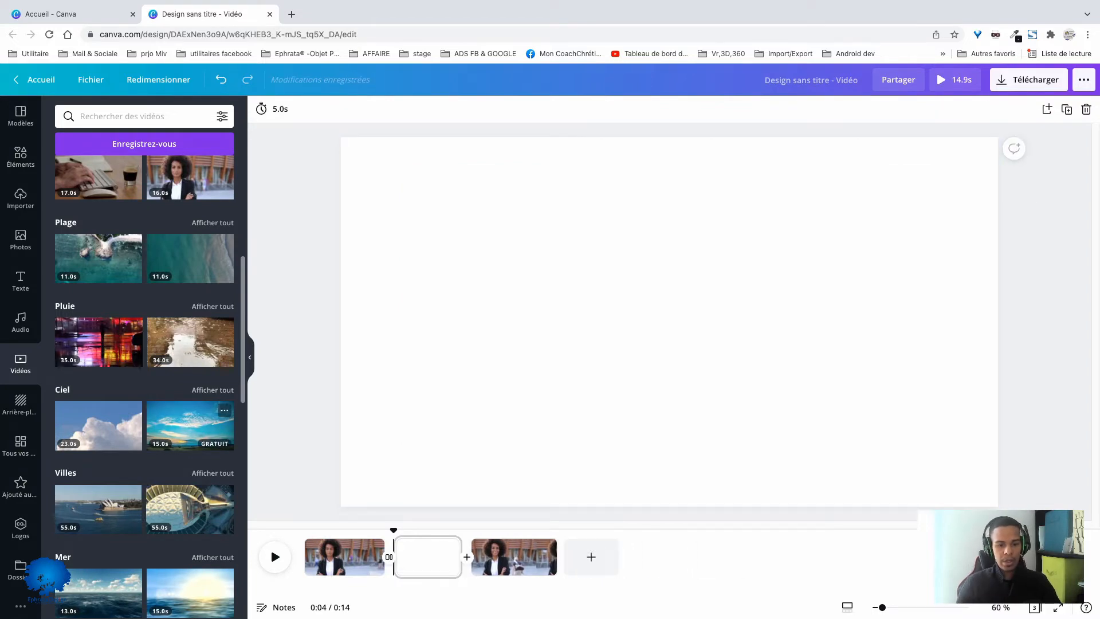
- Fill the blank middle page with the 15-second sunset sky video from the Ciel category
{"action": "left_click_drag", "start_coordinate": [189, 425], "coordinate": [427, 559]}
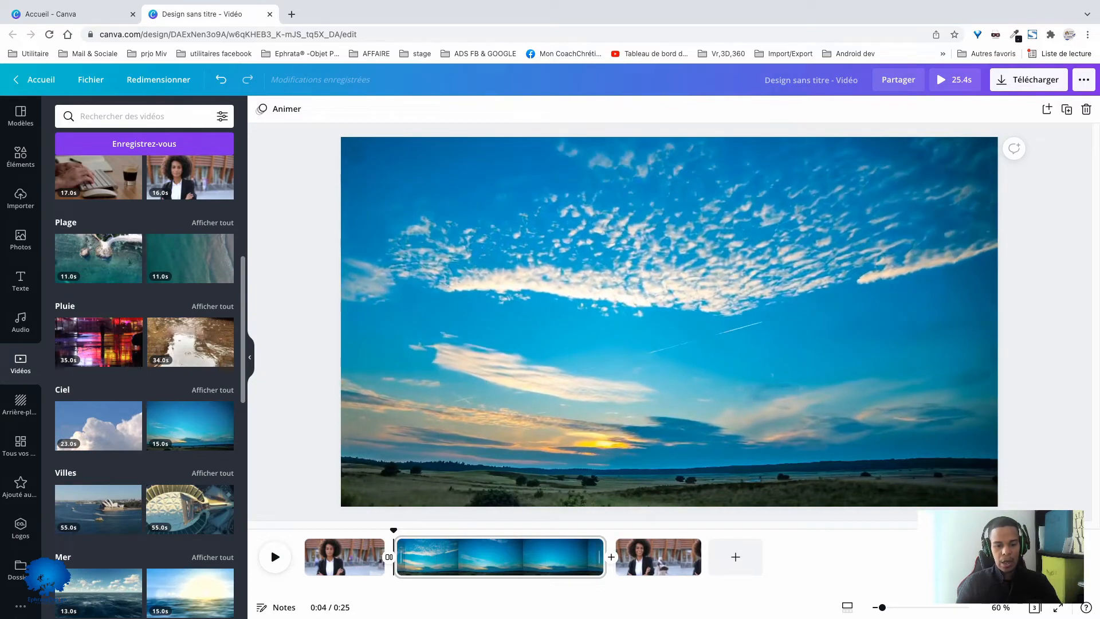
- Change the transition between the first clip and the sky clip to a circle wipe with angle Extérieur and a duration of 1 second
{"action": "left_click", "coordinate": [389, 557]}
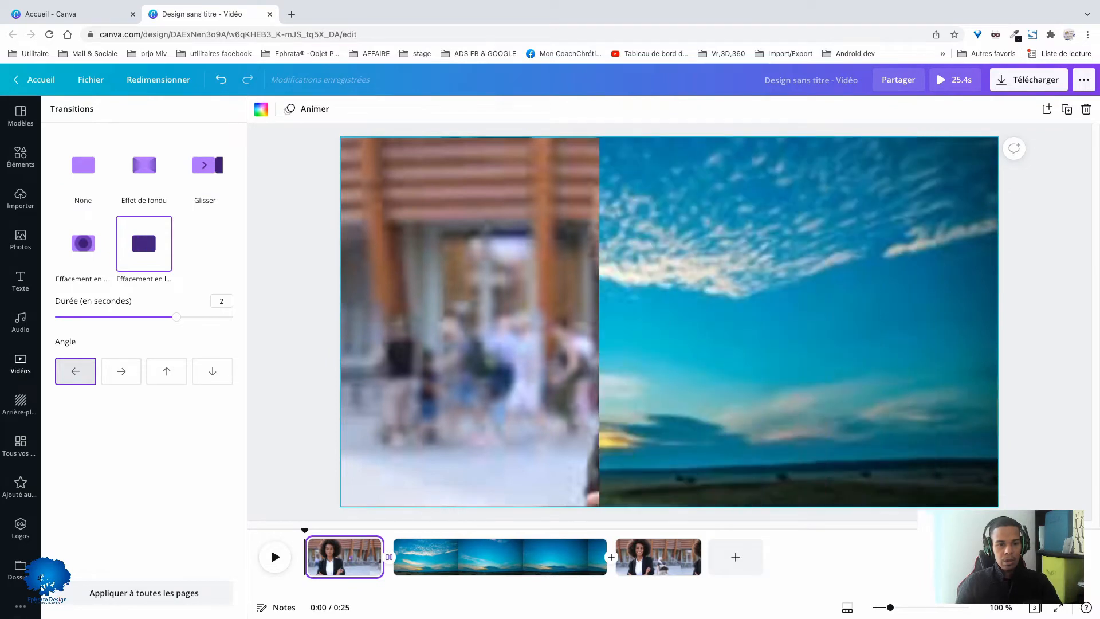
{"action": "left_click", "coordinate": [83, 243]}
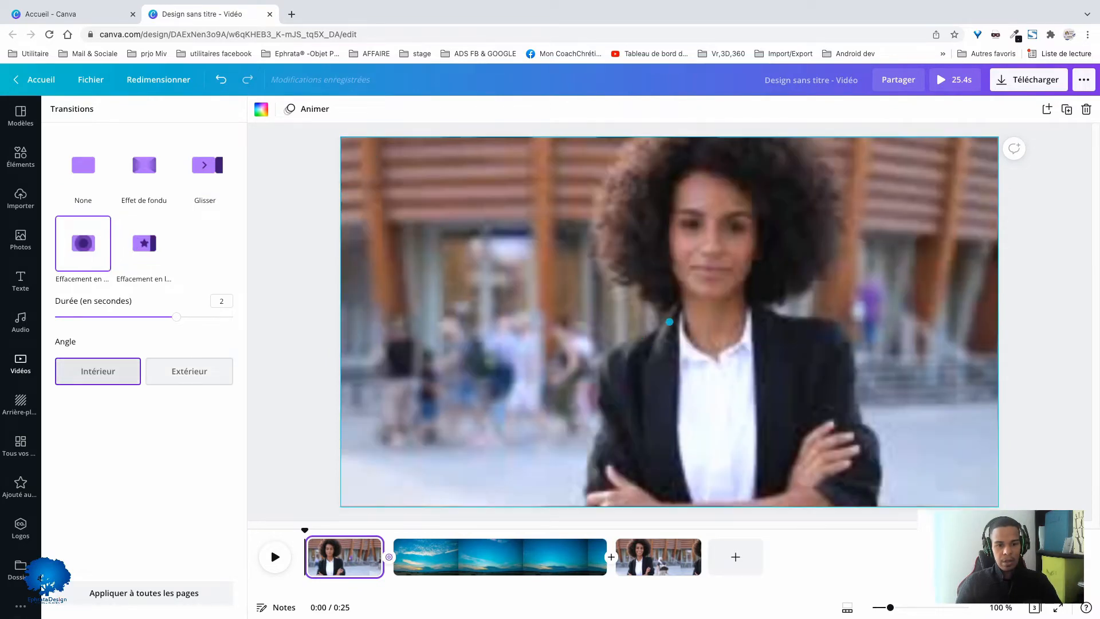
{"action": "left_click", "coordinate": [189, 371]}
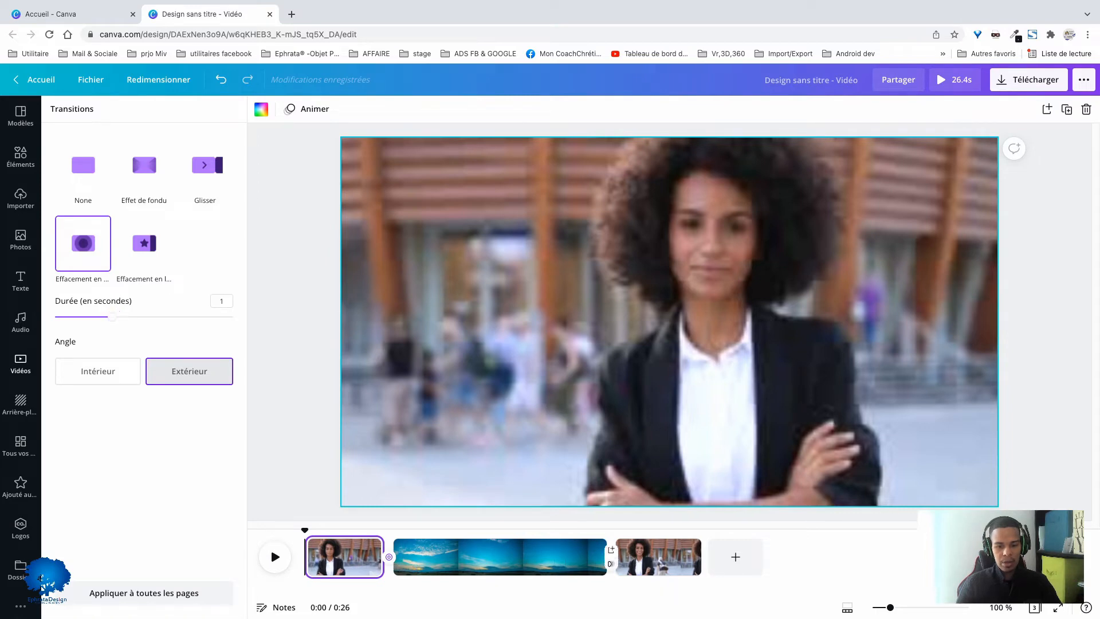
- Add a 0.5-second circle wipe with angle Intérieur between the sky clip and the last clip
{"action": "left_click", "coordinate": [610, 550]}
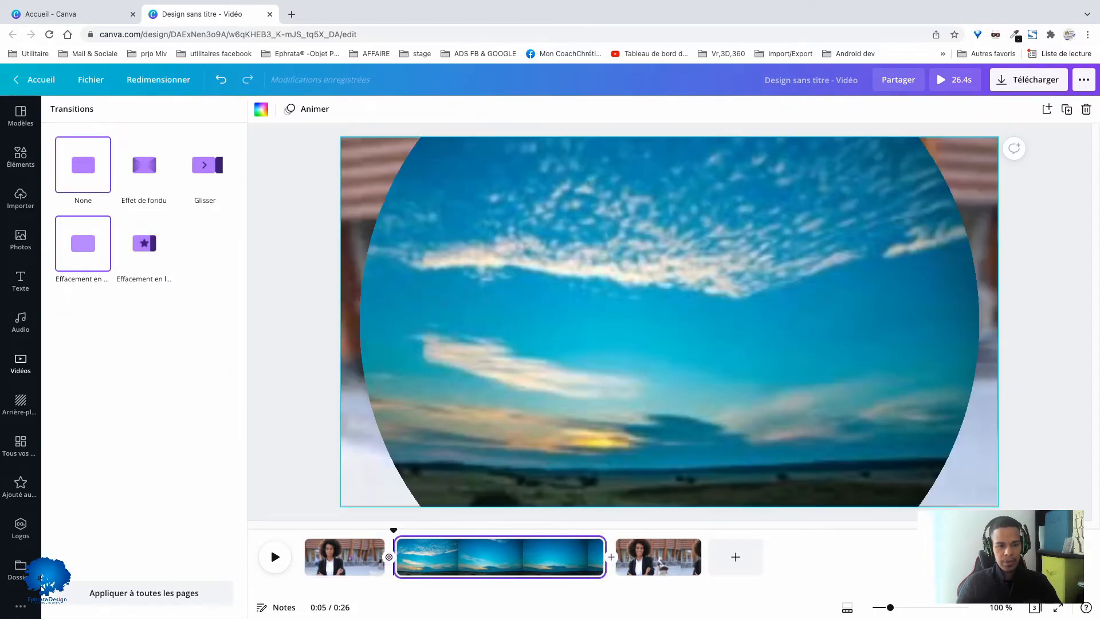
{"action": "left_click", "coordinate": [83, 247]}
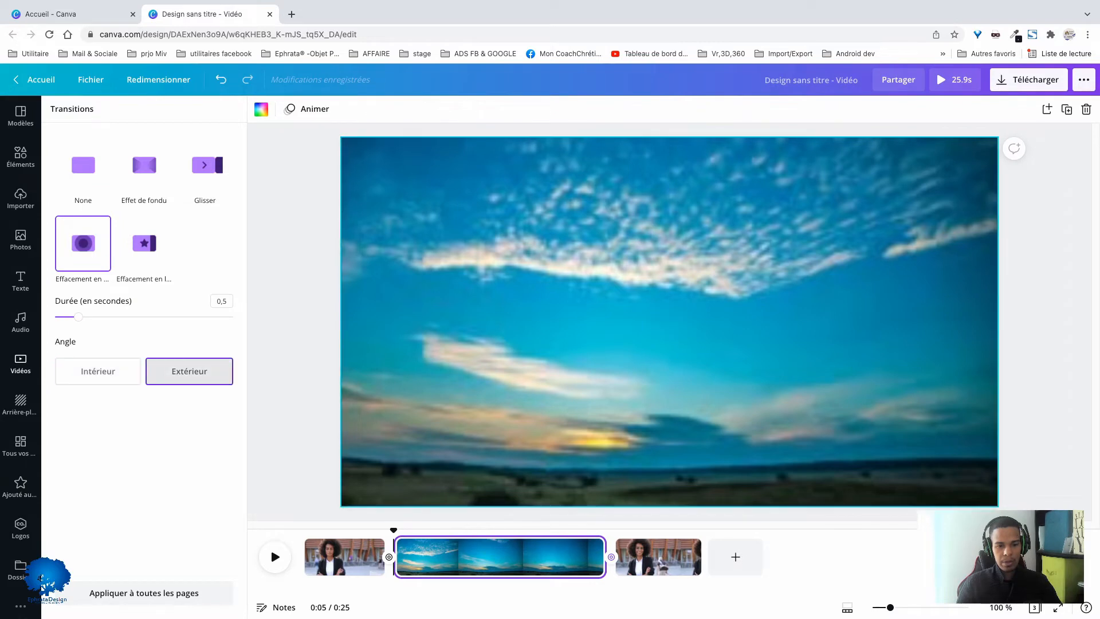
{"action": "left_click", "coordinate": [98, 371]}
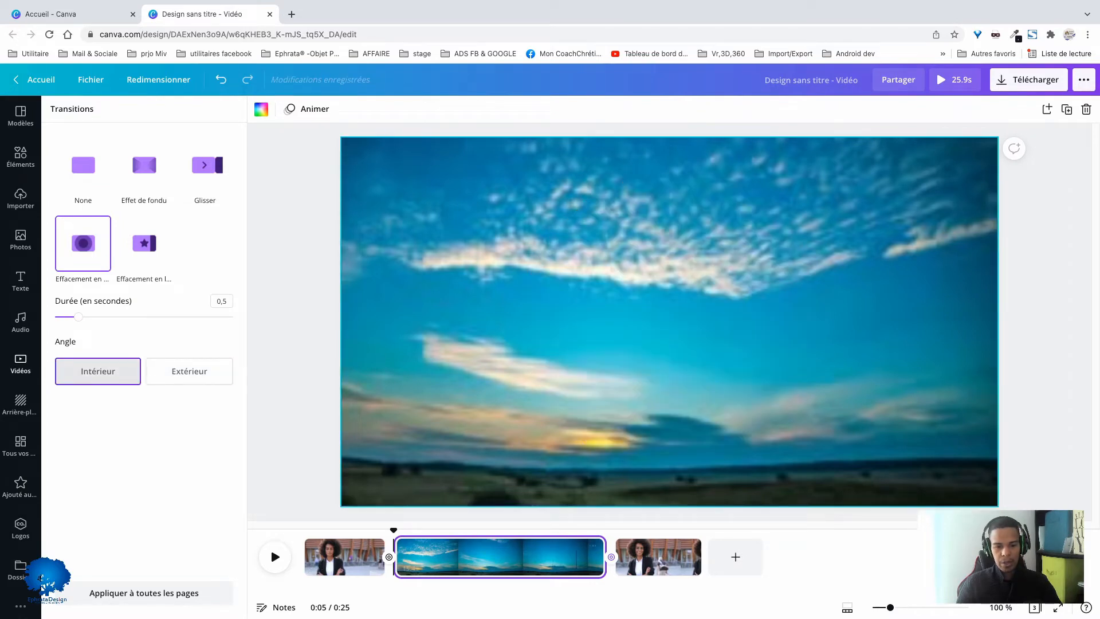
- Play back the video across both transitions around the sky clip
{"action": "left_click_drag", "start_coordinate": [393, 530], "coordinate": [334, 530]}
{"action": "key", "text": "space"}
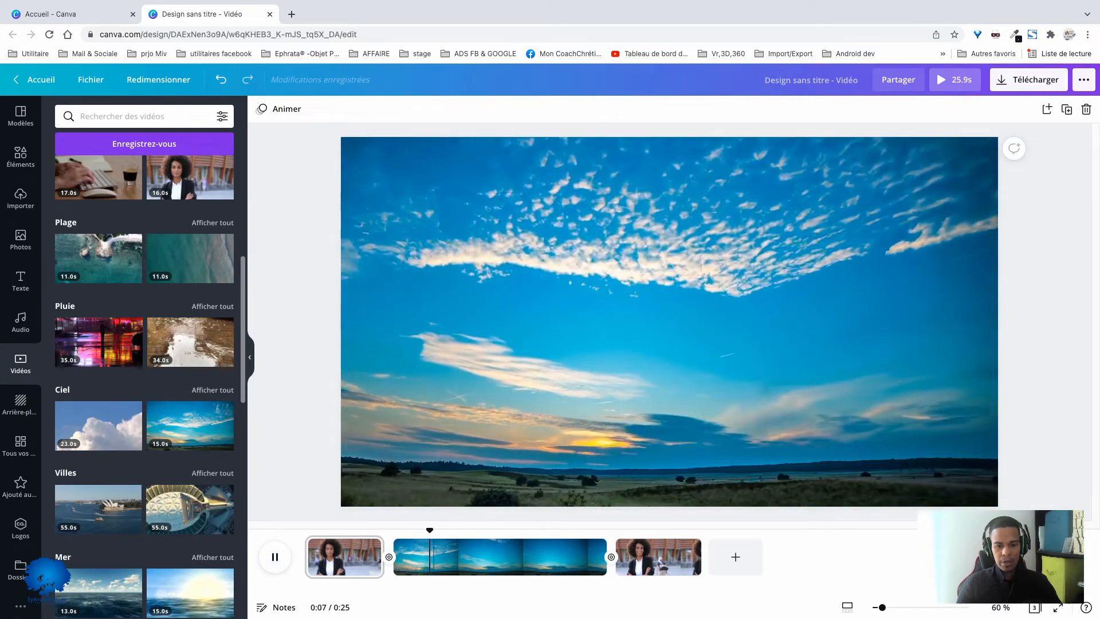
{"action": "left_click_drag", "start_coordinate": [440, 530], "coordinate": [596, 530]}
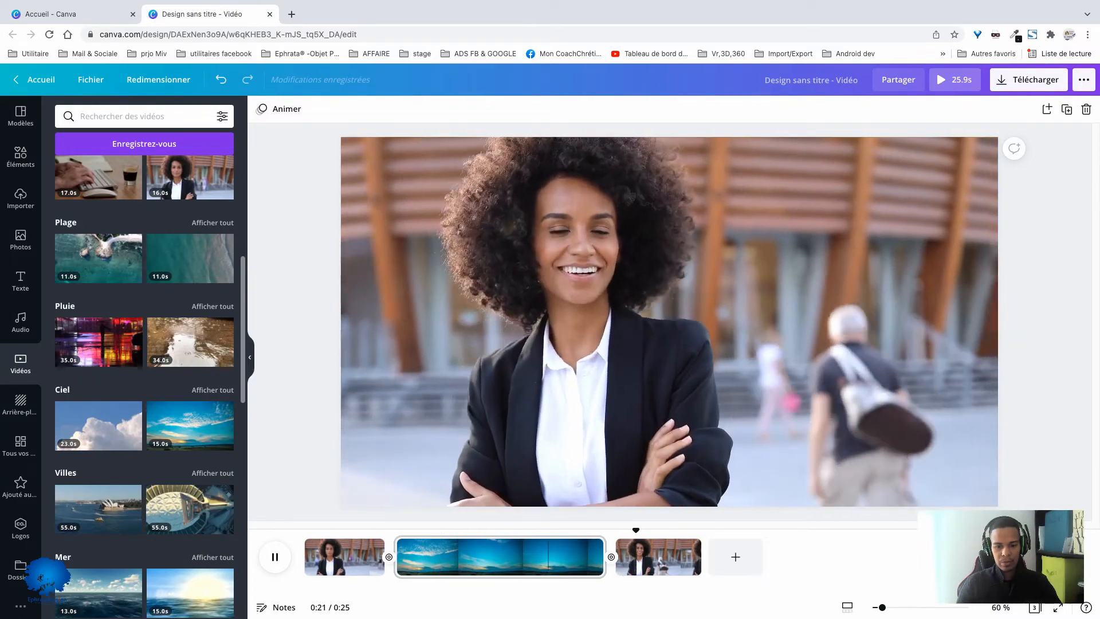
- Trim the end of the sky clip so the whole video lasts 17.2 seconds
{"action": "left_click", "coordinate": [542, 557]}
{"action": "key", "text": "space"}
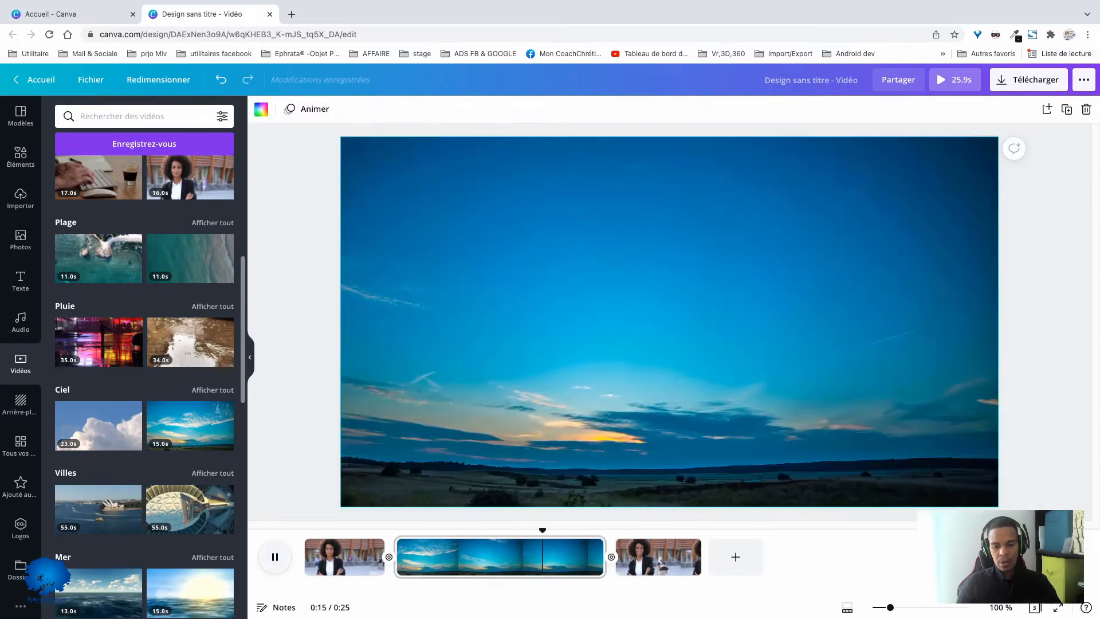
{"action": "left_click_drag", "start_coordinate": [599, 557], "coordinate": [483, 556]}
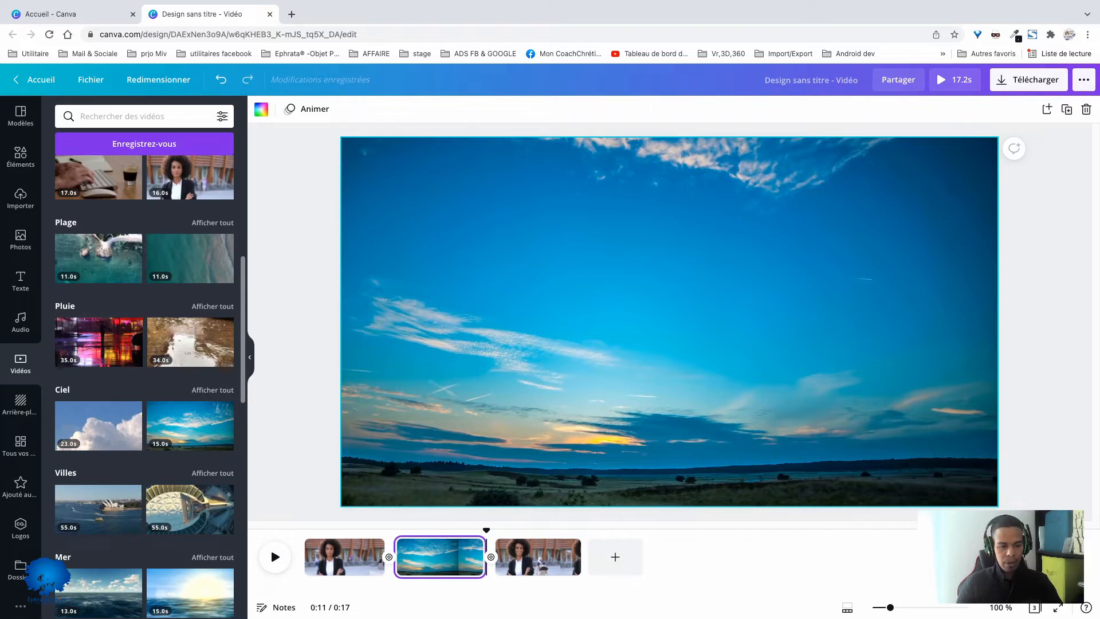
- Add the English Breakfast audio track to the video beneath the last clip
{"action": "scroll", "coordinate": [144, 372], "scroll_direction": "down", "scroll_amount": 3}
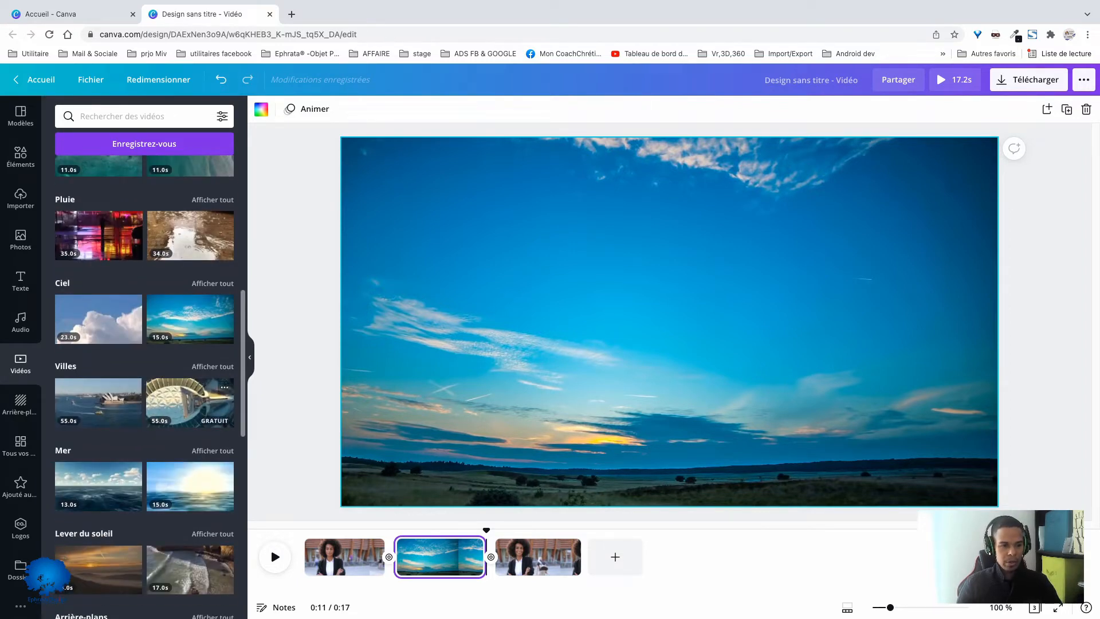
{"action": "left_click", "coordinate": [20, 322]}
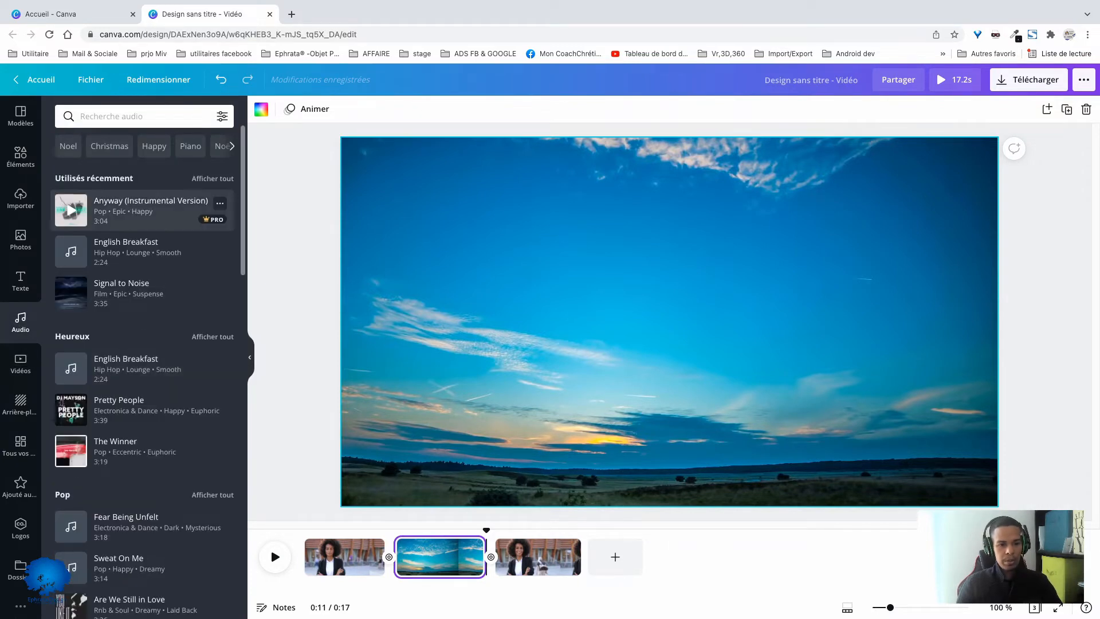
{"action": "left_click_drag", "start_coordinate": [172, 252], "coordinate": [673, 344]}
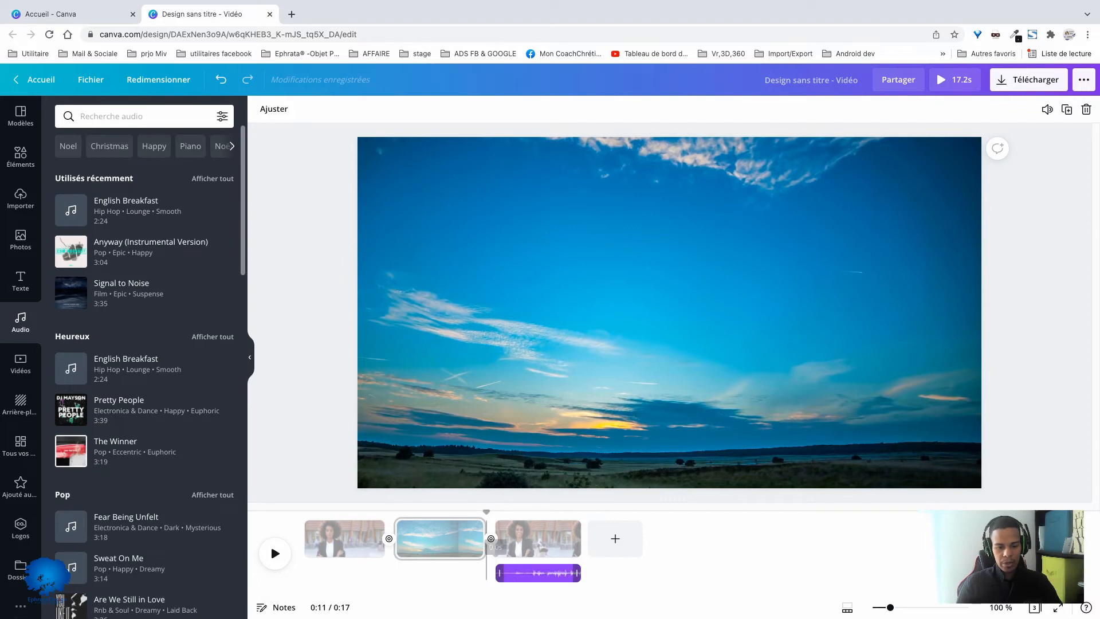
{"action": "left_click_drag", "start_coordinate": [499, 573], "coordinate": [484, 573]}
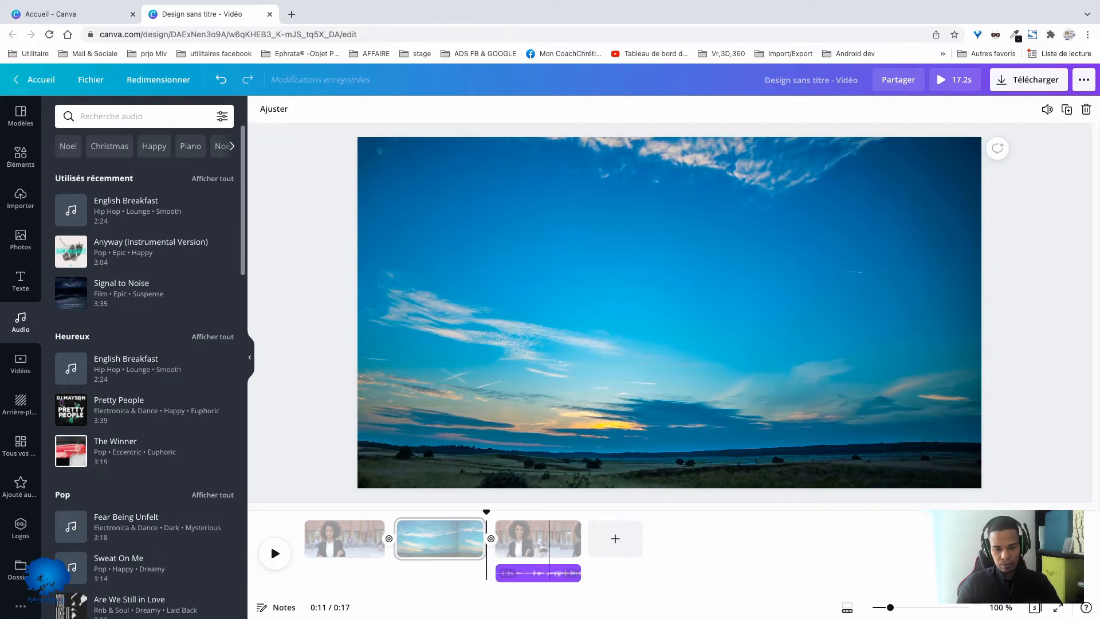
{"action": "left_click", "coordinate": [549, 538]}
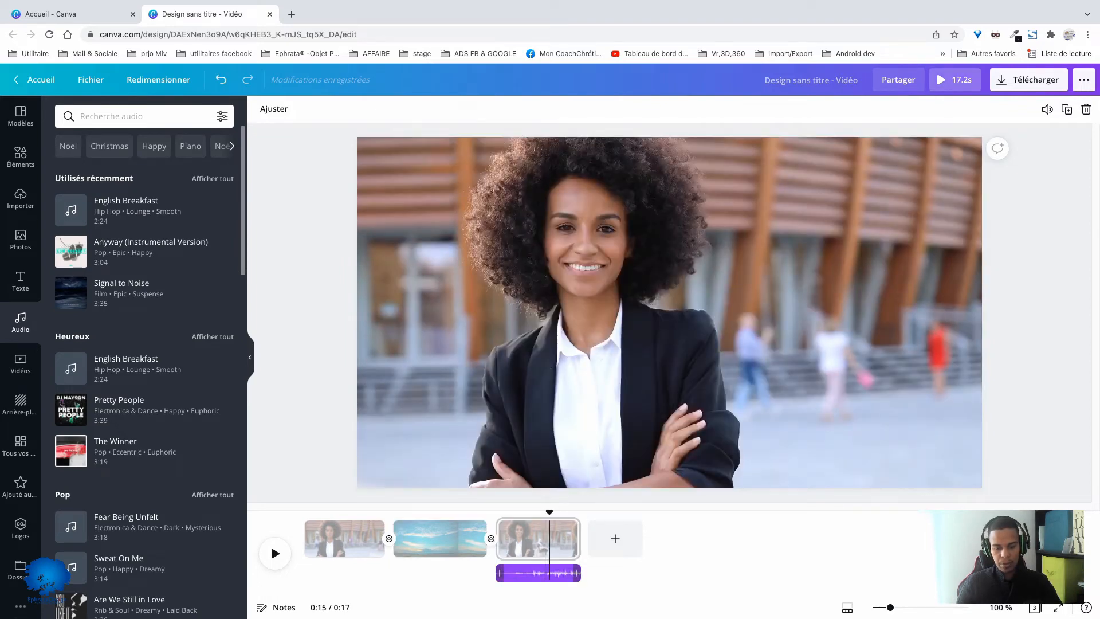
- Extend the English Breakfast track back to the start of the video and play back the video with the music
{"action": "left_click_drag", "start_coordinate": [499, 573], "coordinate": [309, 573]}
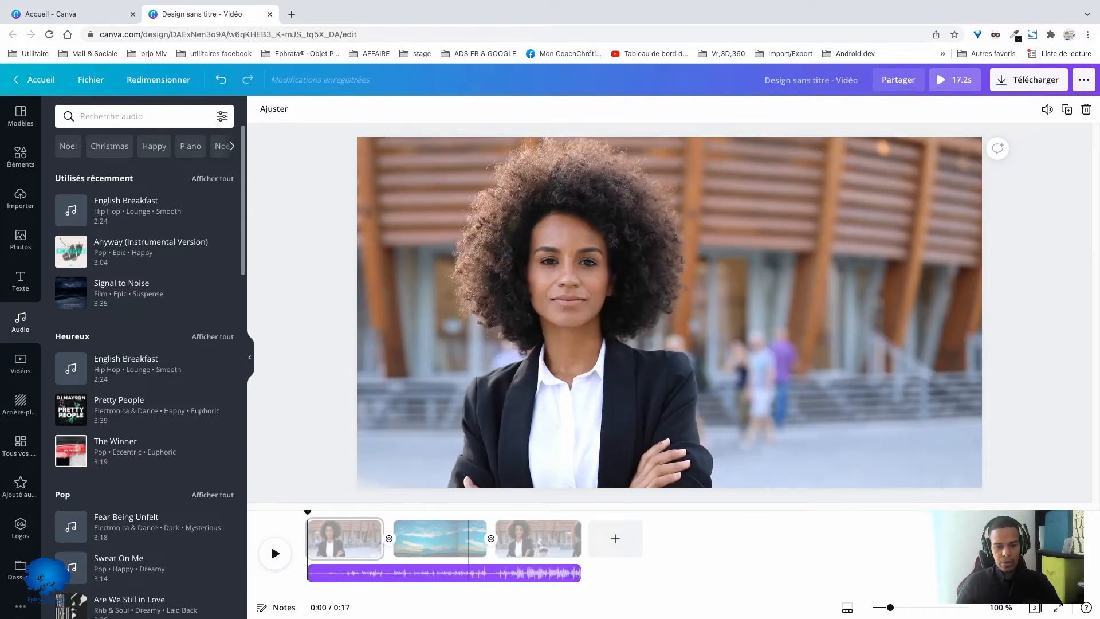
{"action": "left_click", "coordinate": [271, 541]}
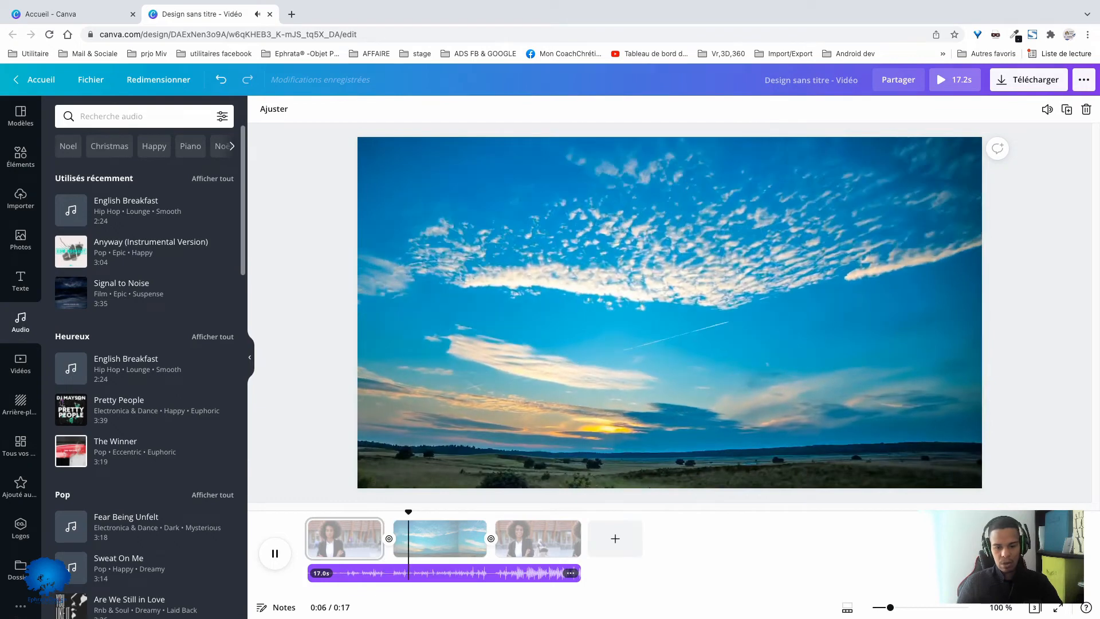
{"action": "left_click_drag", "start_coordinate": [435, 511], "coordinate": [502, 511]}
{"action": "left_click", "coordinate": [270, 542]}
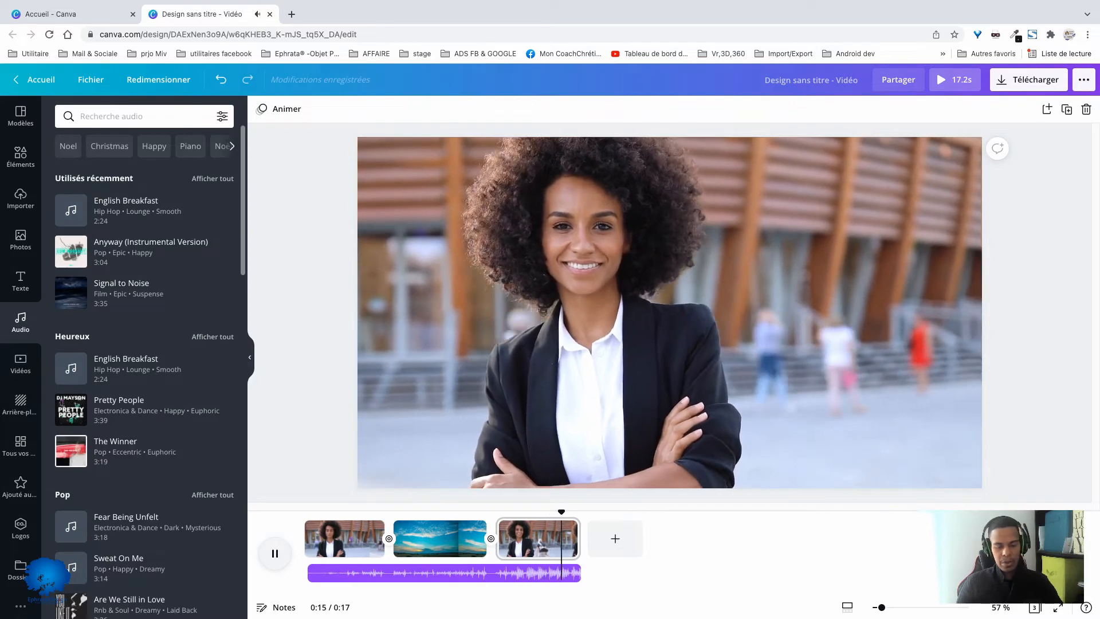
{"action": "left_click", "coordinate": [270, 543]}
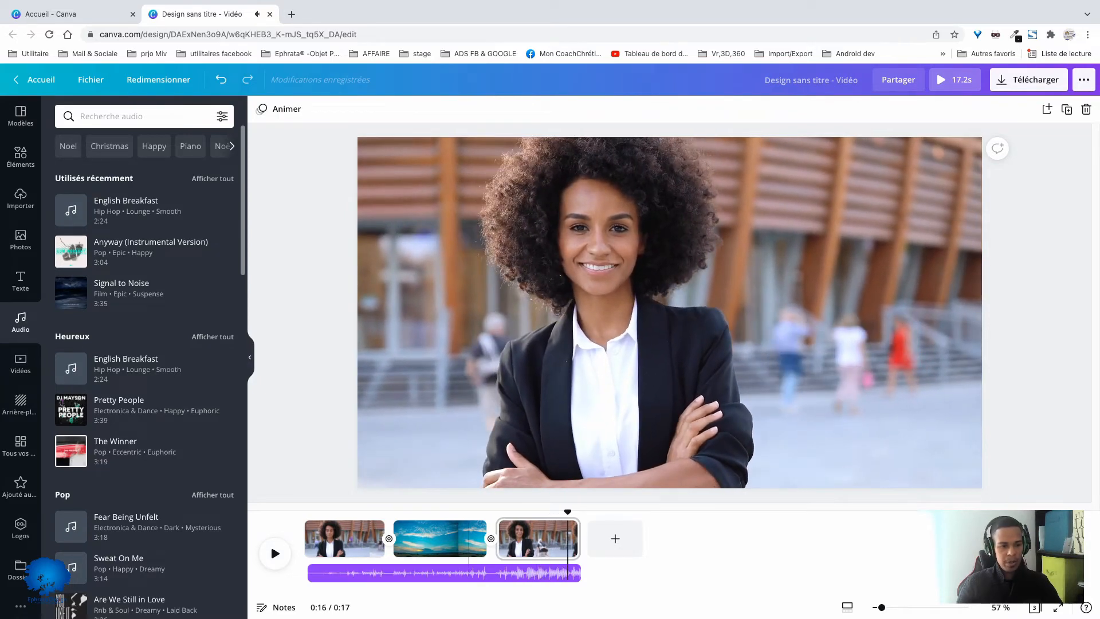
- Add the Pretty People track on a second audio layer and place it beneath the sky clip, starting at about 0:08
{"action": "left_click_drag", "start_coordinate": [114, 408], "coordinate": [567, 578]}
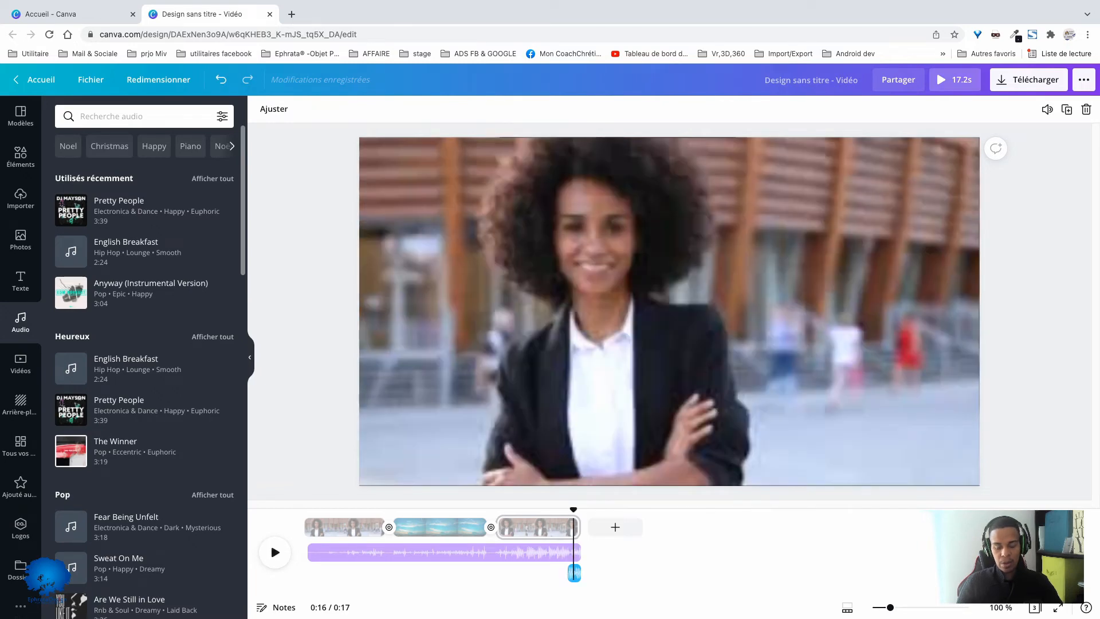
{"action": "left_click_drag", "start_coordinate": [574, 572], "coordinate": [574, 573]}
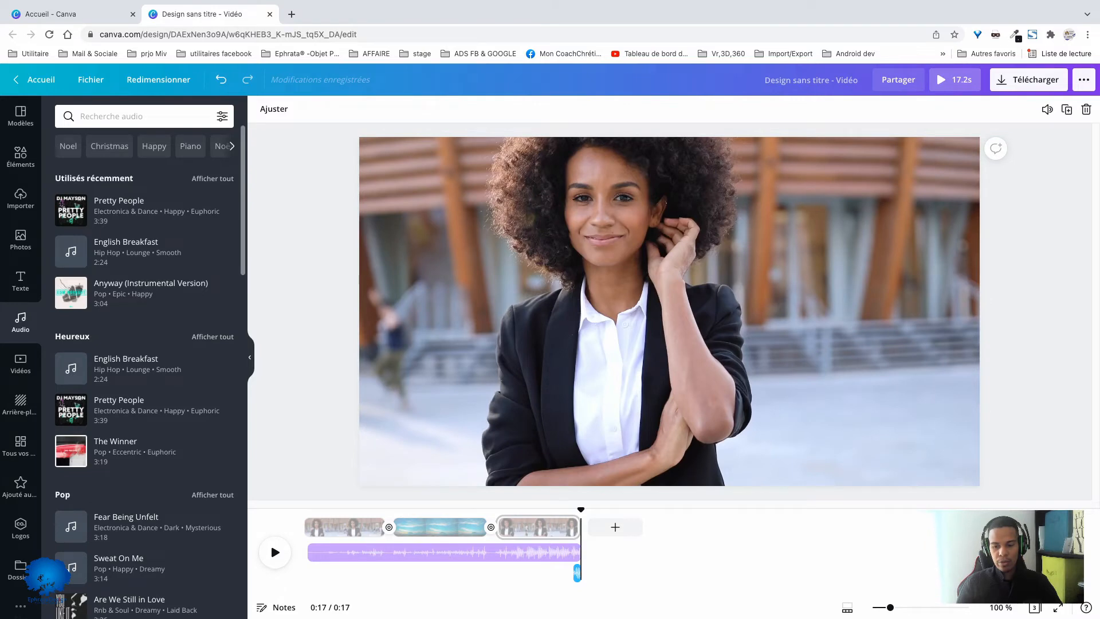
{"action": "left_click_drag", "start_coordinate": [889, 607], "coordinate": [950, 607]}
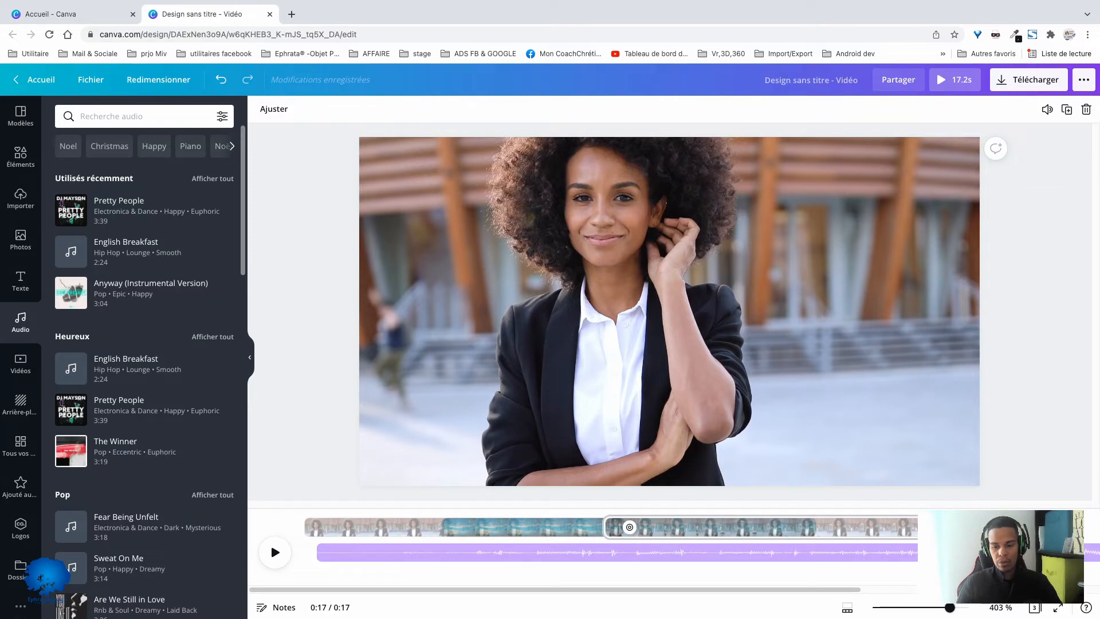
{"action": "scroll", "coordinate": [564, 526], "scroll_direction": "right", "scroll_amount": 5}
{"action": "left_click", "coordinate": [556, 527]}
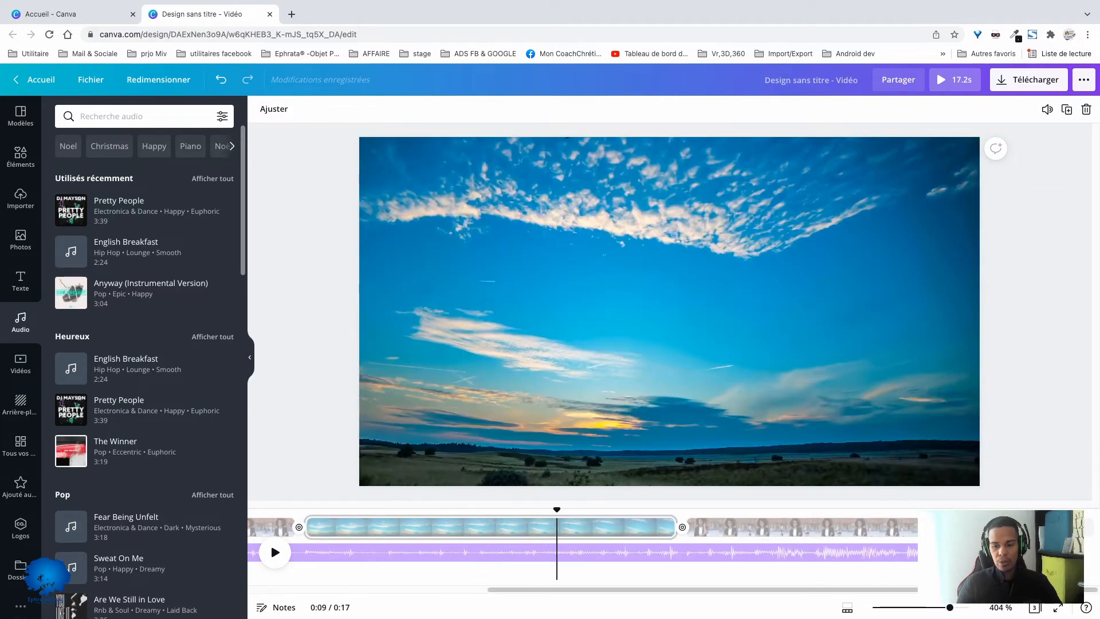
{"action": "left_click", "coordinate": [978, 527]}
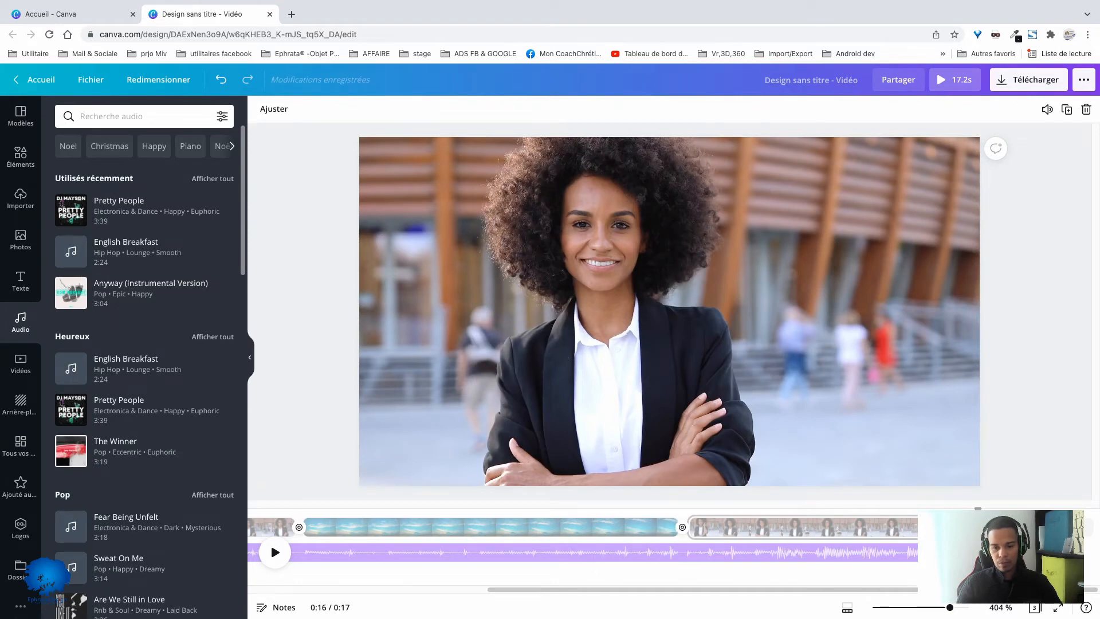
{"action": "left_click_drag", "start_coordinate": [1006, 572], "coordinate": [560, 572]}
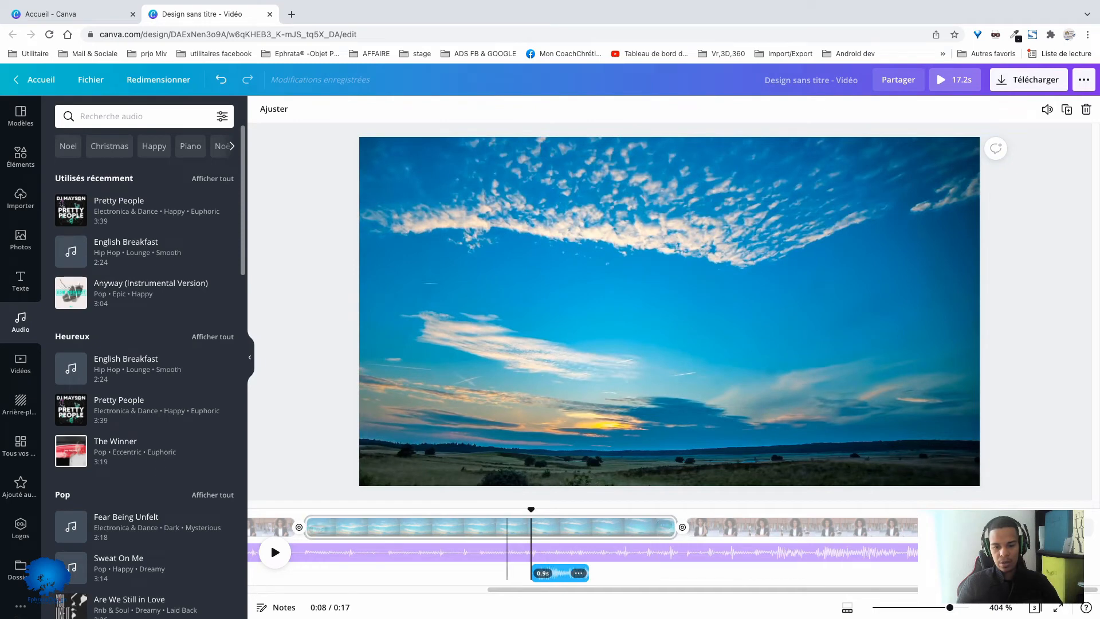
- Extend the end of the Pretty People track beneath the last clip to about 0:14 and play back the overlapping music
{"action": "key", "text": "space"}
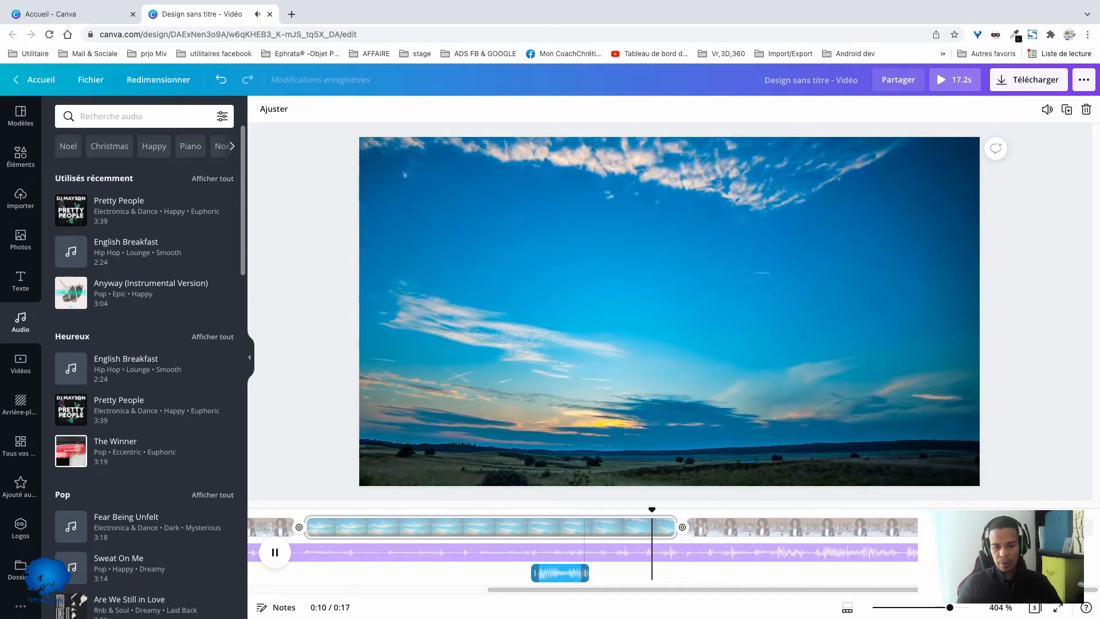
{"action": "left_click_drag", "start_coordinate": [587, 572], "coordinate": [886, 572]}
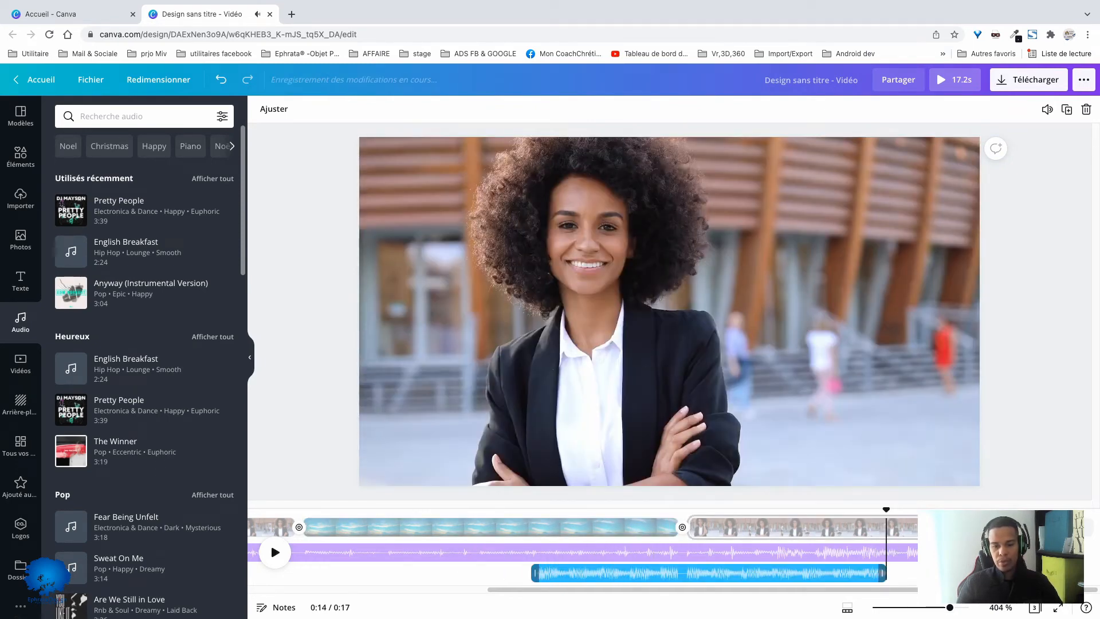
{"action": "key", "text": "space"}
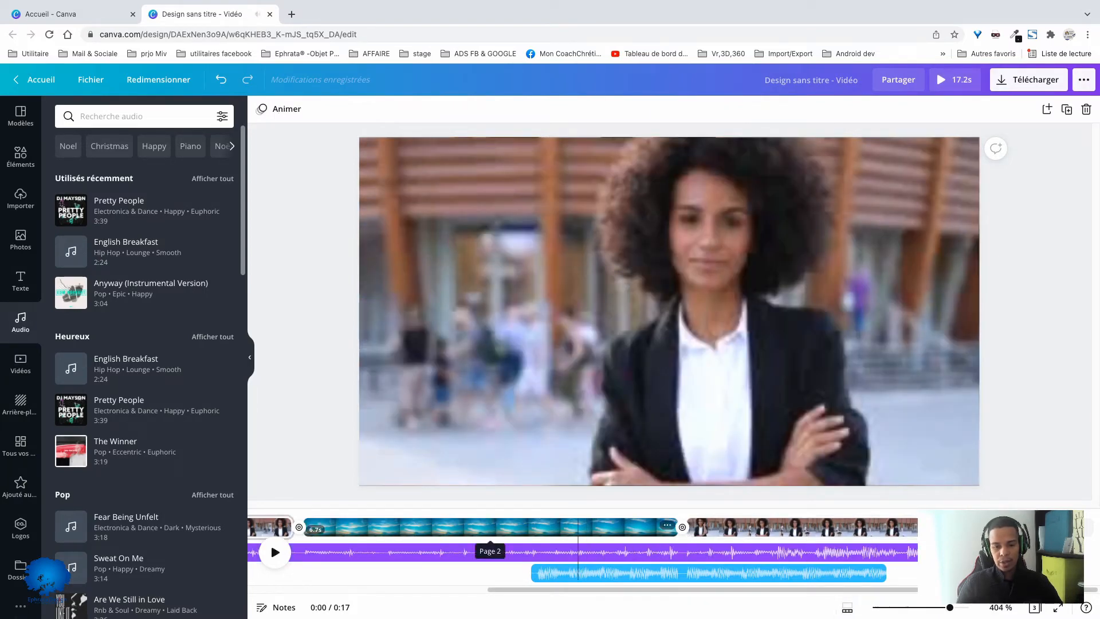
{"action": "left_click", "coordinate": [580, 527]}
{"action": "key", "text": "space"}
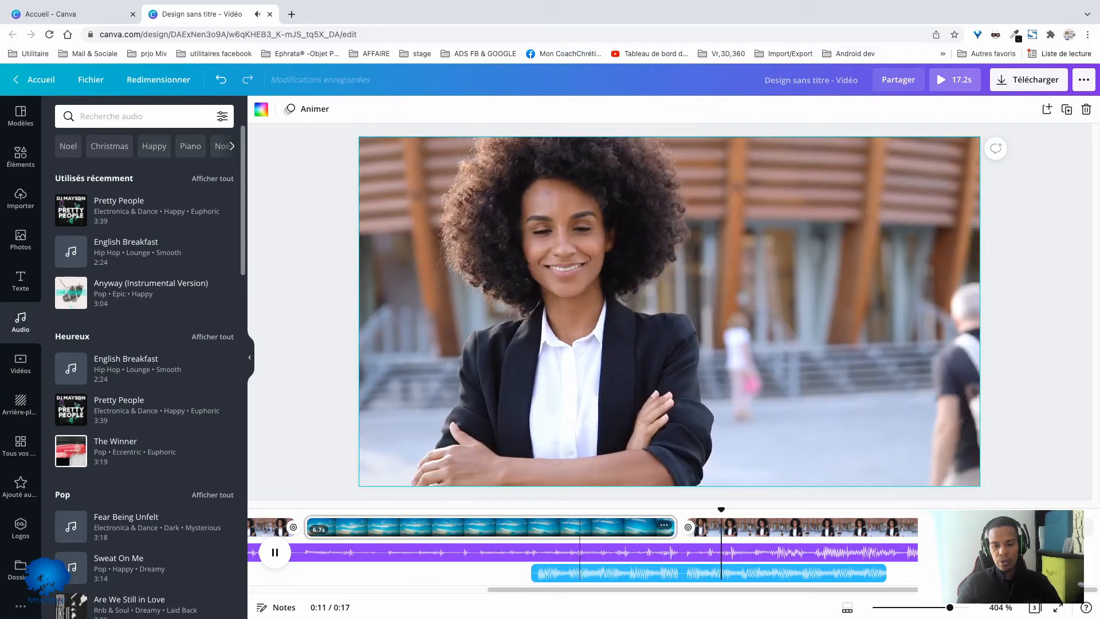
{"action": "key", "text": "space"}
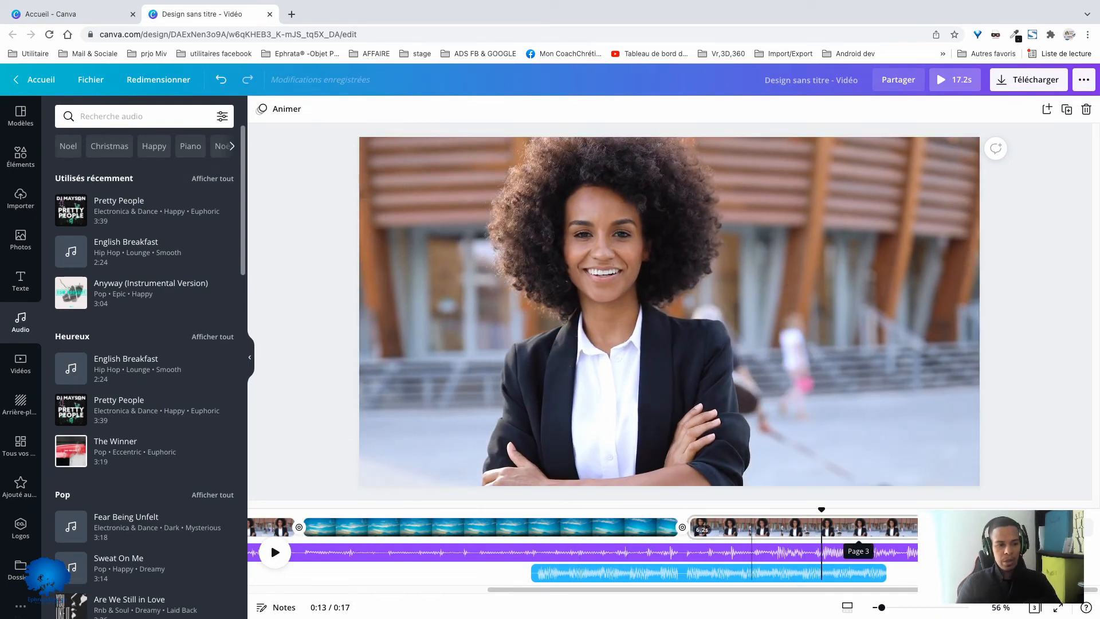
- Overlay the 23-second white cloud video from the Ciel category on the last clip and shrink it into the frame's lower-right corner
{"action": "left_click", "coordinate": [21, 361]}
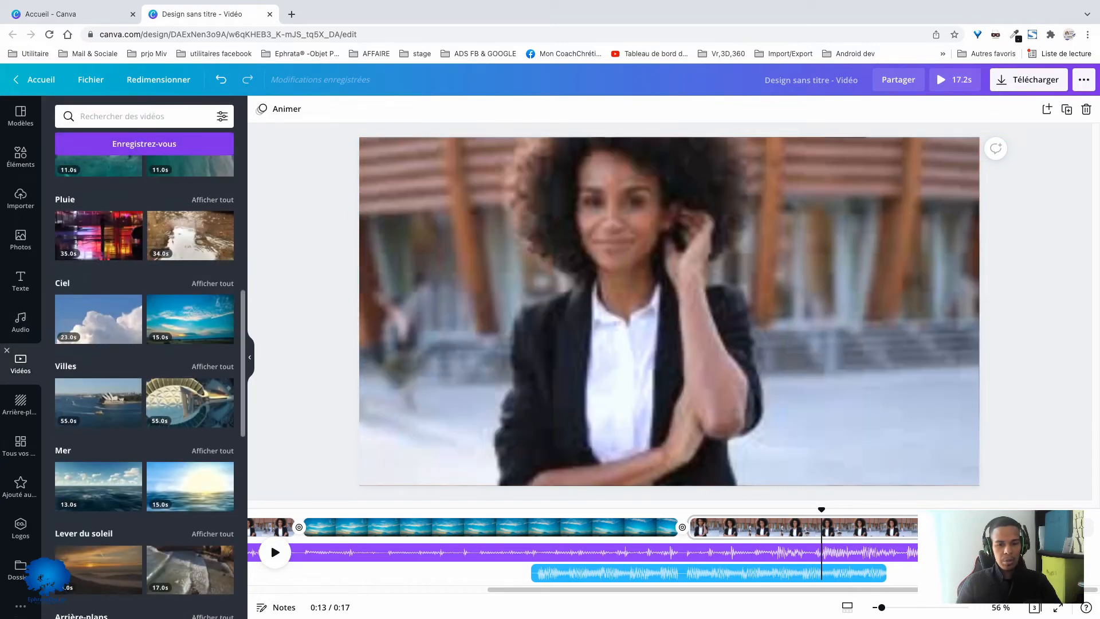
{"action": "left_click", "coordinate": [92, 319]}
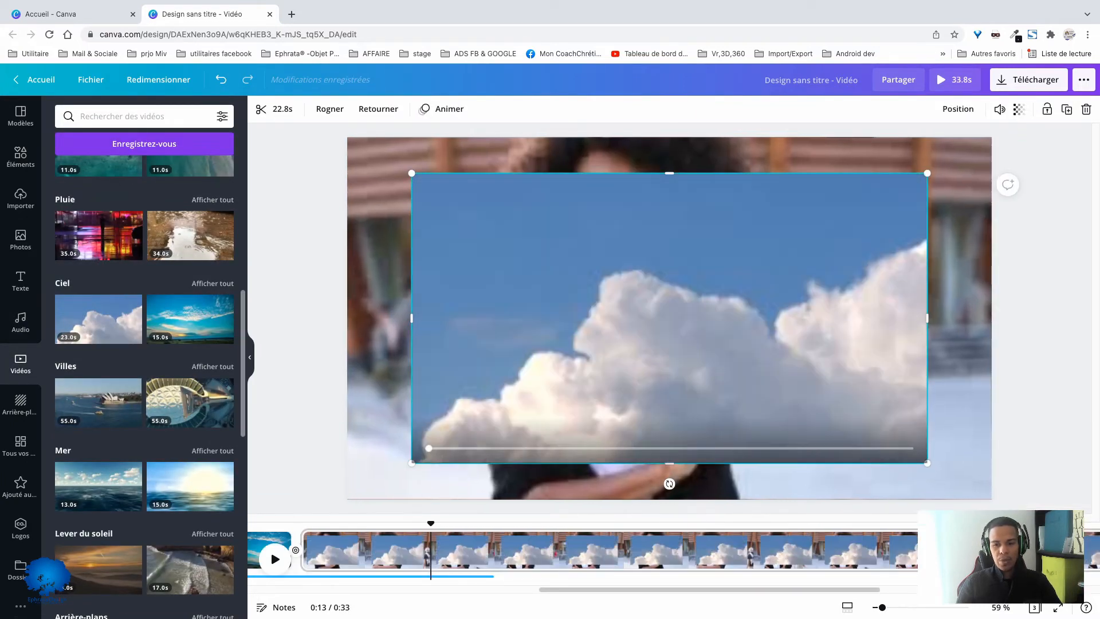
{"action": "left_click_drag", "start_coordinate": [668, 318], "coordinate": [723, 363]}
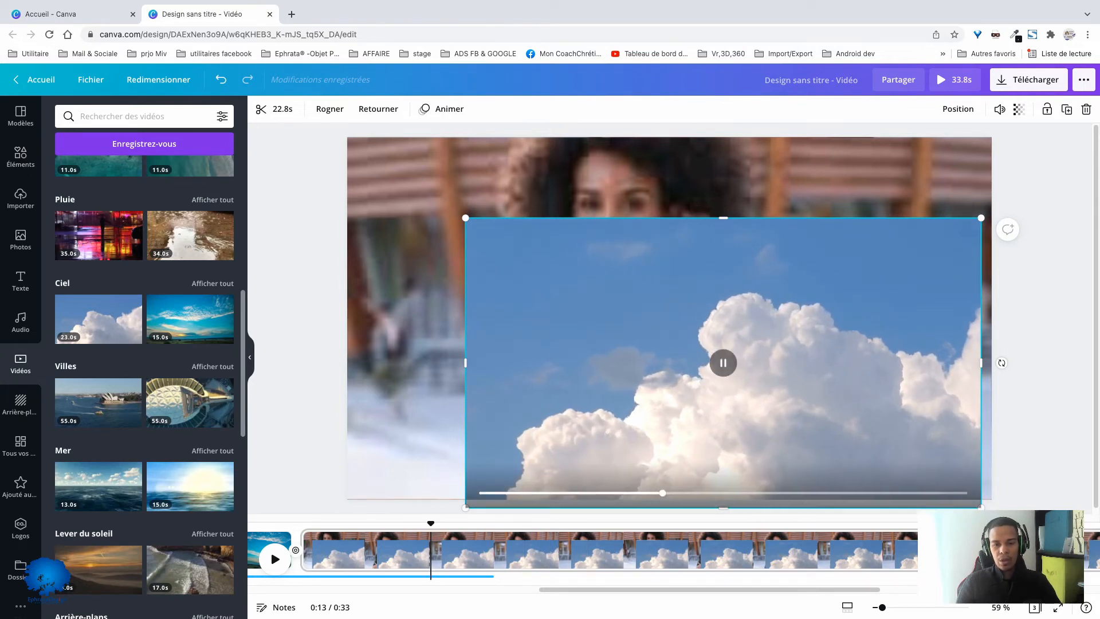
{"action": "left_click_drag", "start_coordinate": [465, 218], "coordinate": [780, 395]}
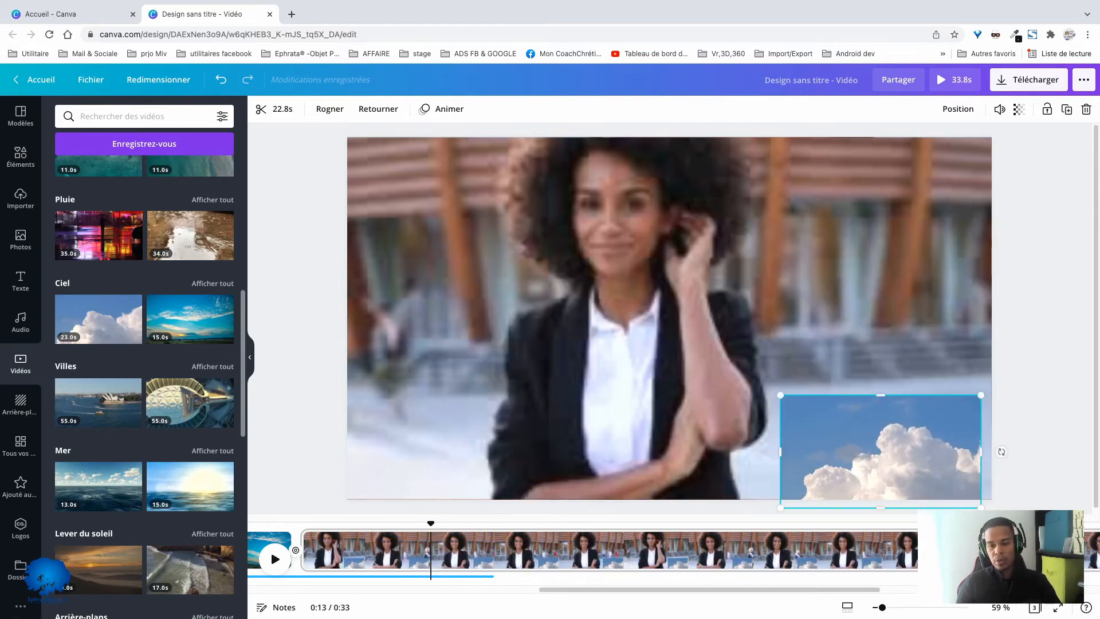